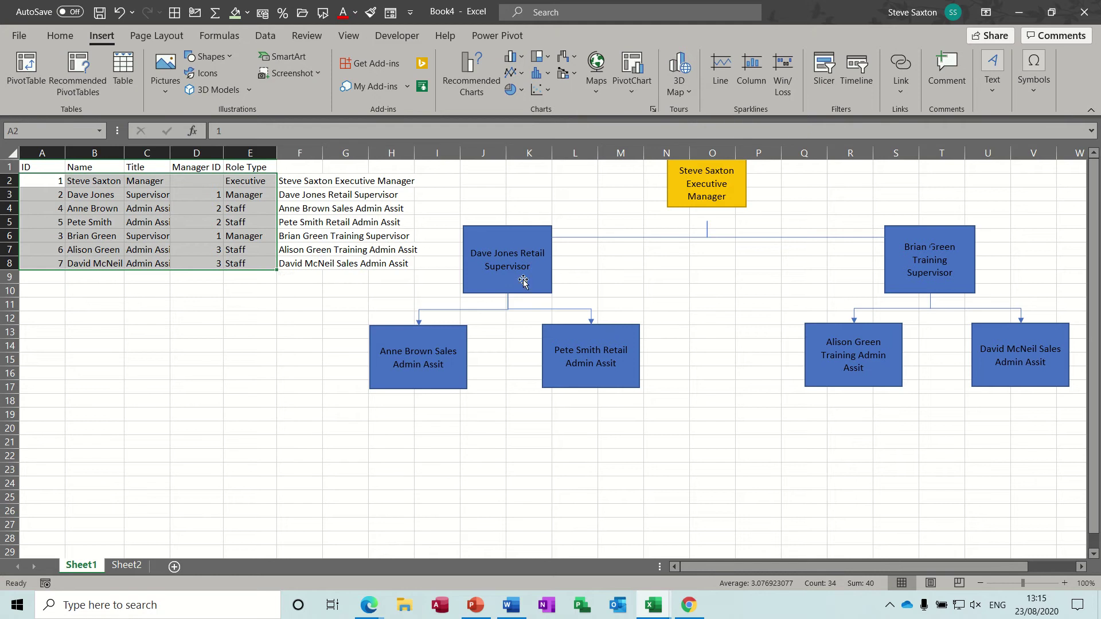
- Check the Visio org chart sheet, then inspect a Sheet1 supervisor box's linked cell
click(127, 565)
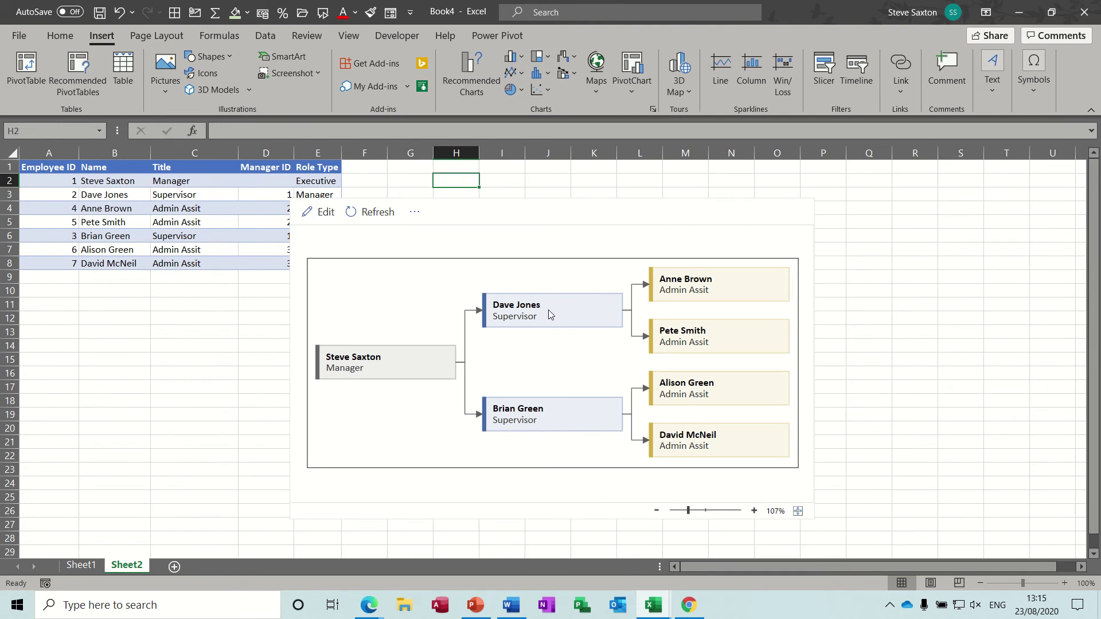
click(86, 565)
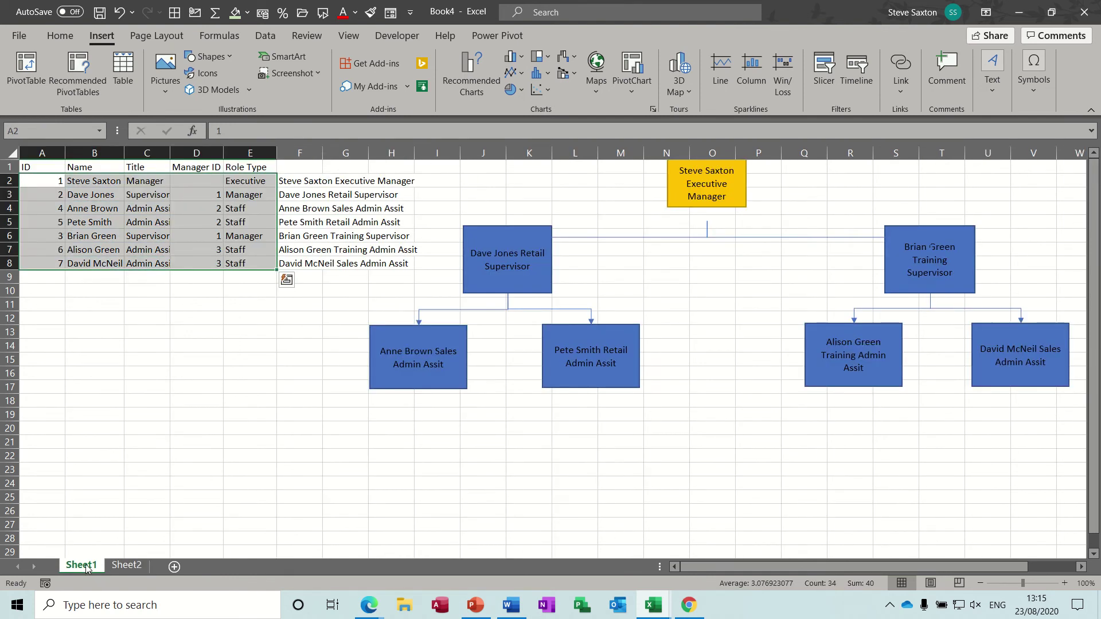
click(499, 253)
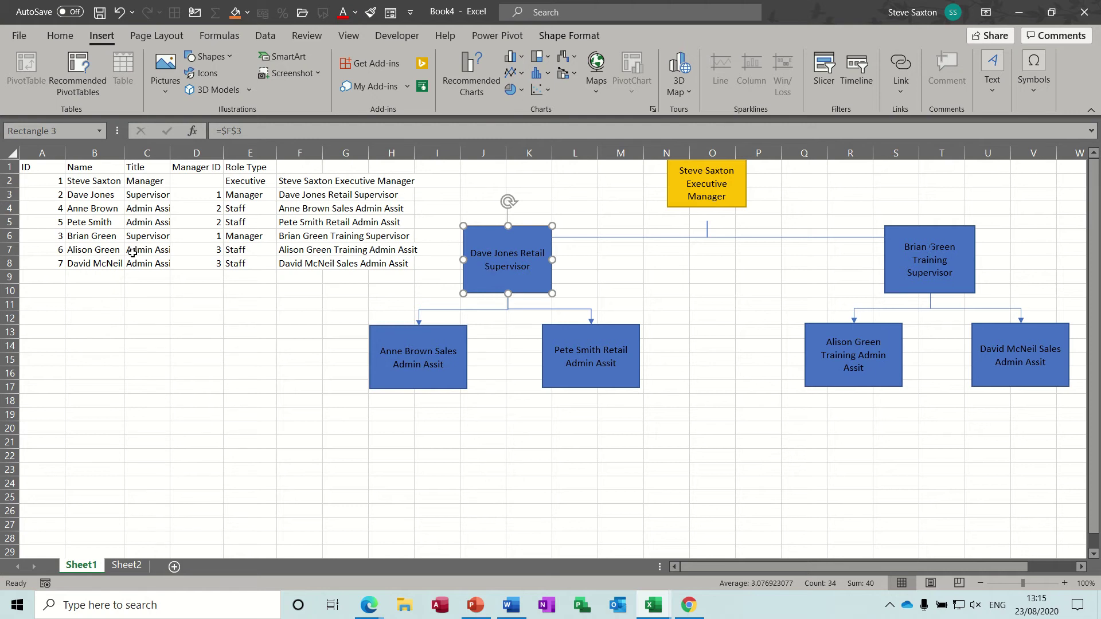
- Copy the employee table A1:E8 into a new Sheet3
drag(39, 167, 244, 262)
key(ctrl+c)
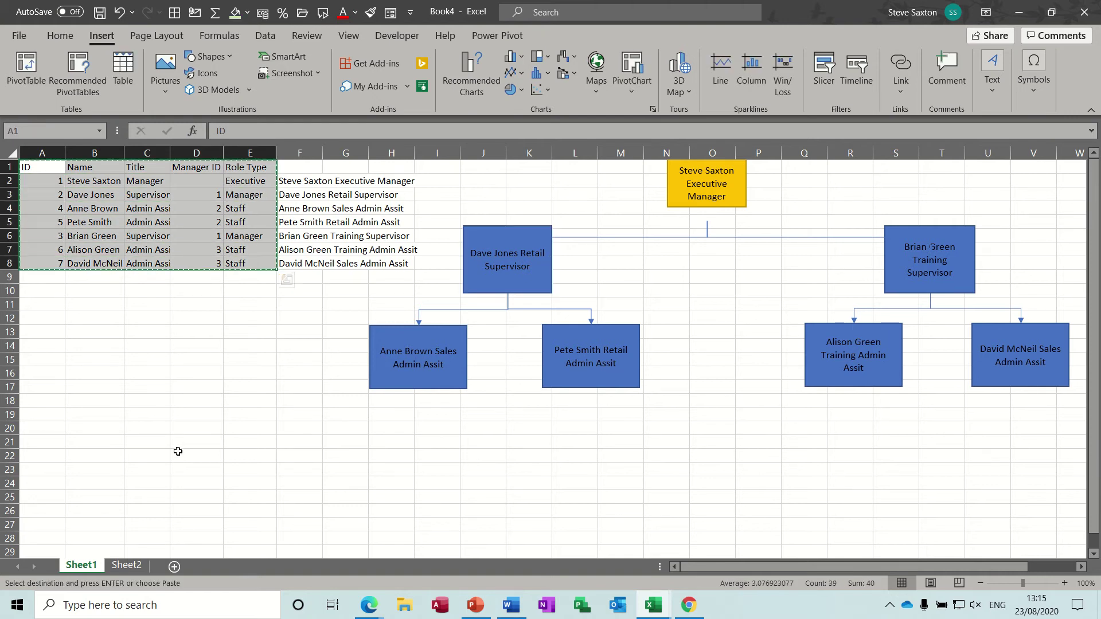
click(175, 567)
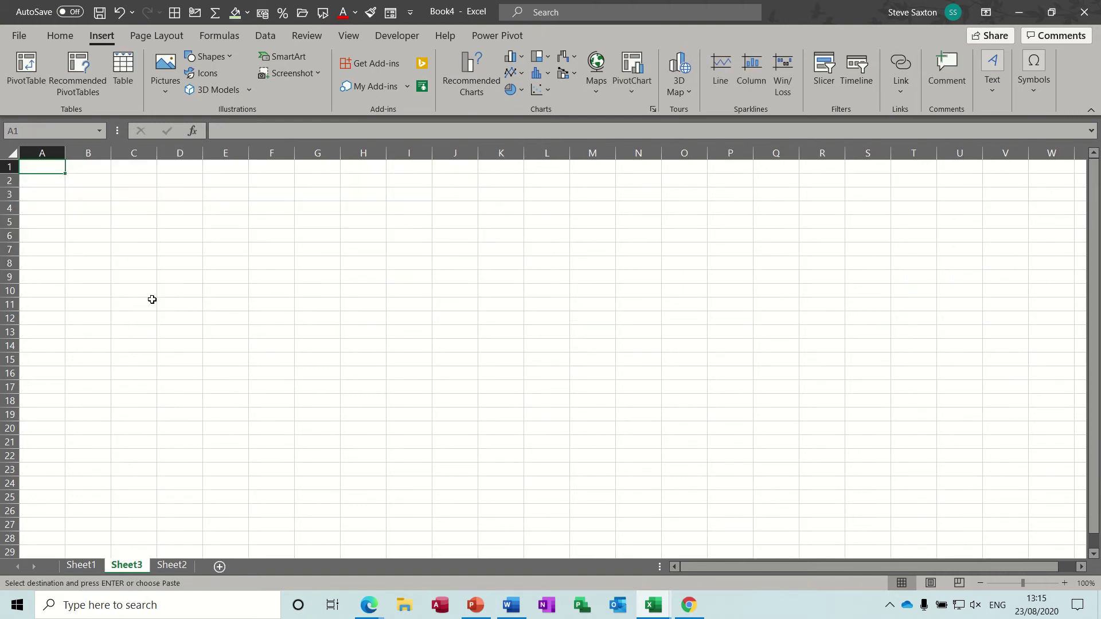
key(ctrl+v)
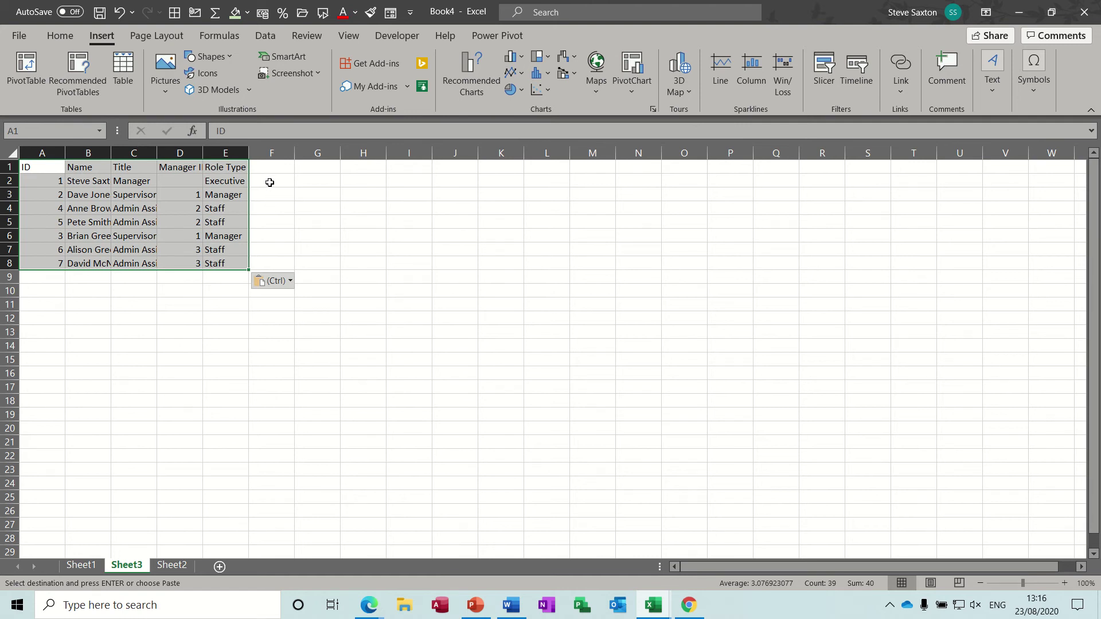
- Autofit columns B and C to show the full names and titles
click(269, 182)
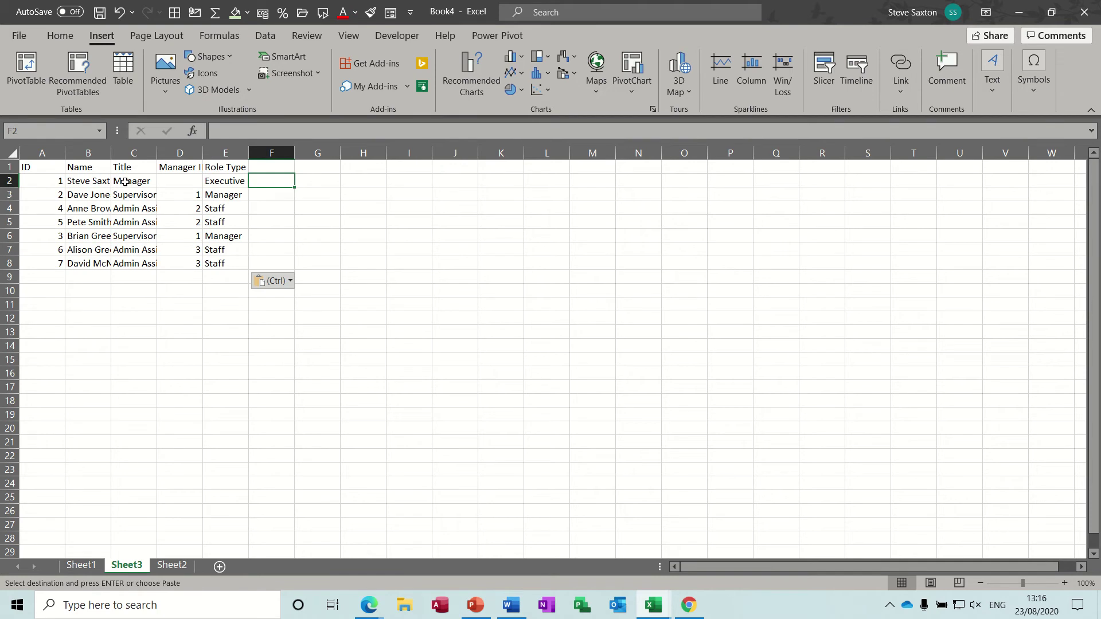
double_click(111, 153)
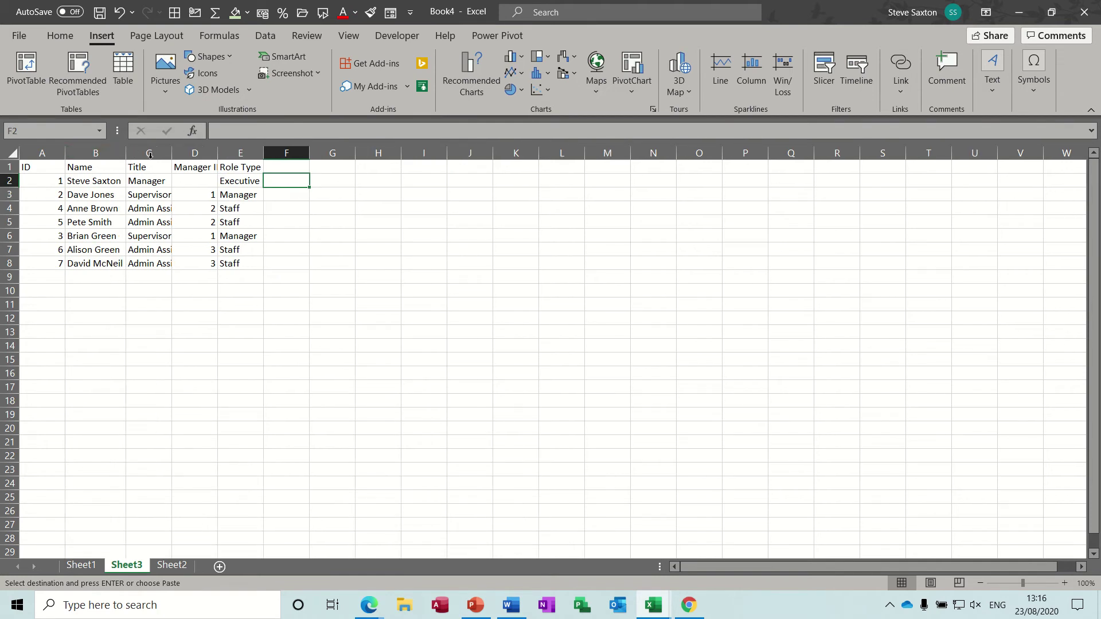
double_click(170, 153)
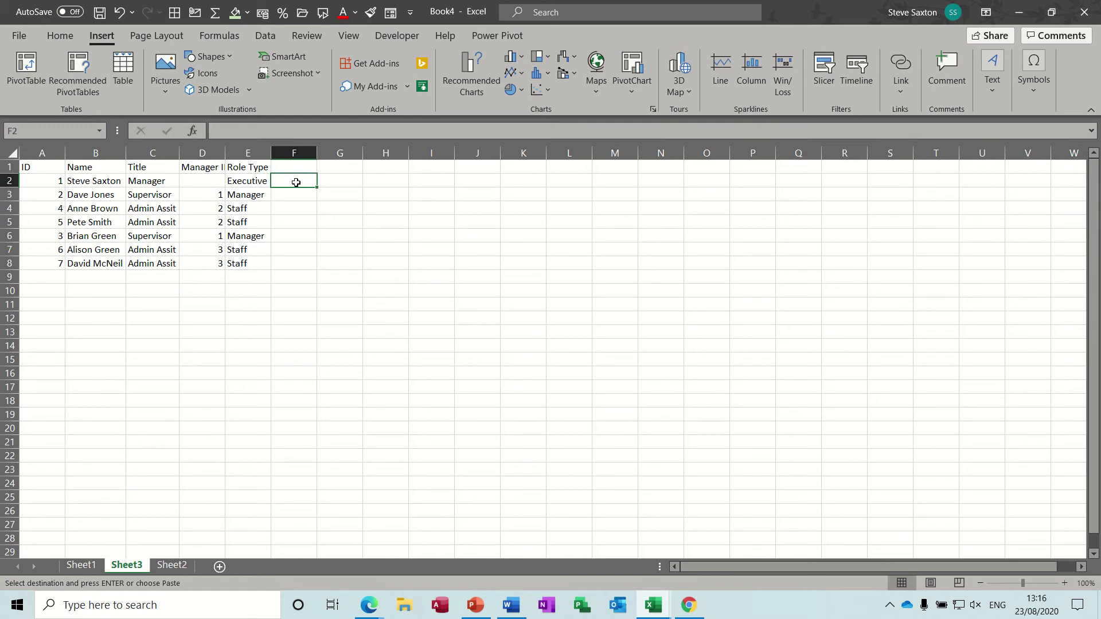
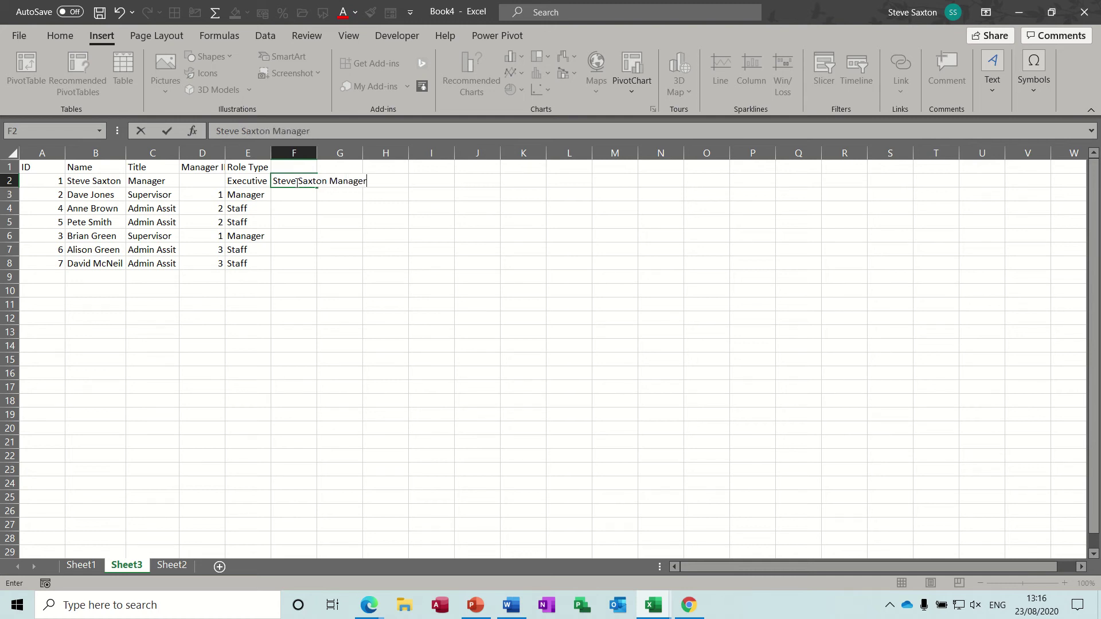
- Enter the first employee's name plus 'Manager' in F2, then Flash Fill F2:F8
click(301, 192)
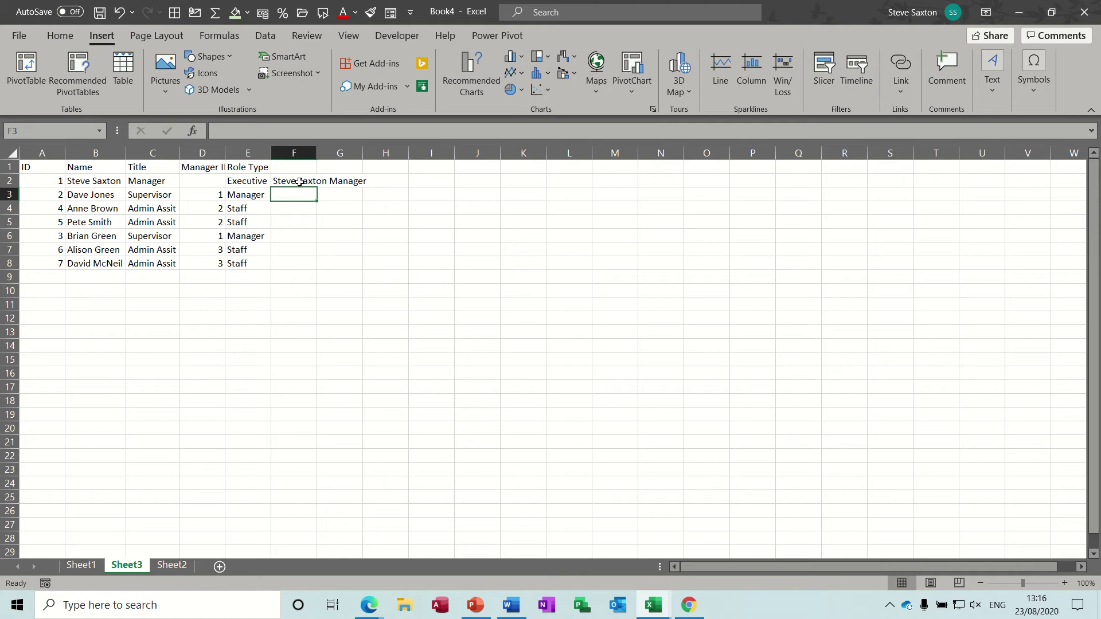
click(299, 181)
drag(300, 182, 294, 263)
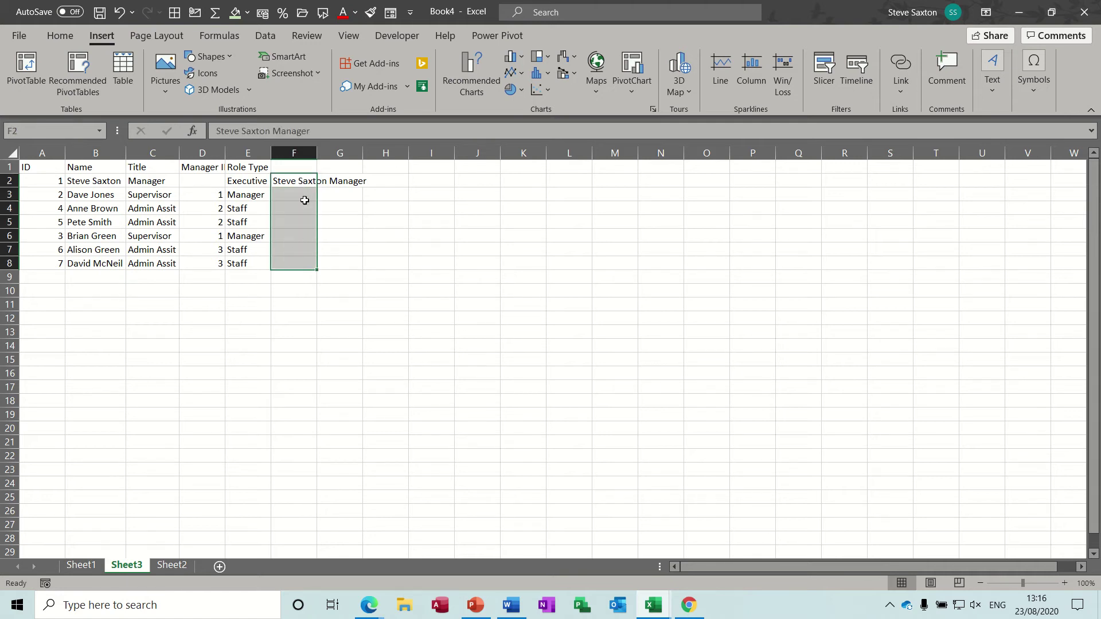
key(ctrl+e)
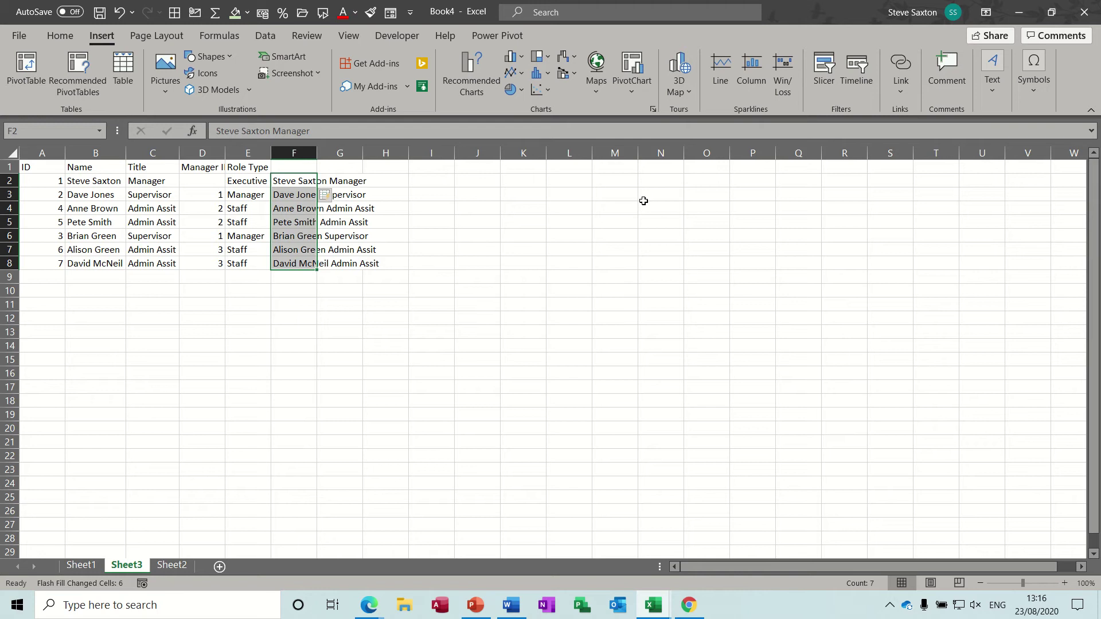
- Draw a rectangle beside the table over cells N3 to O6
click(643, 201)
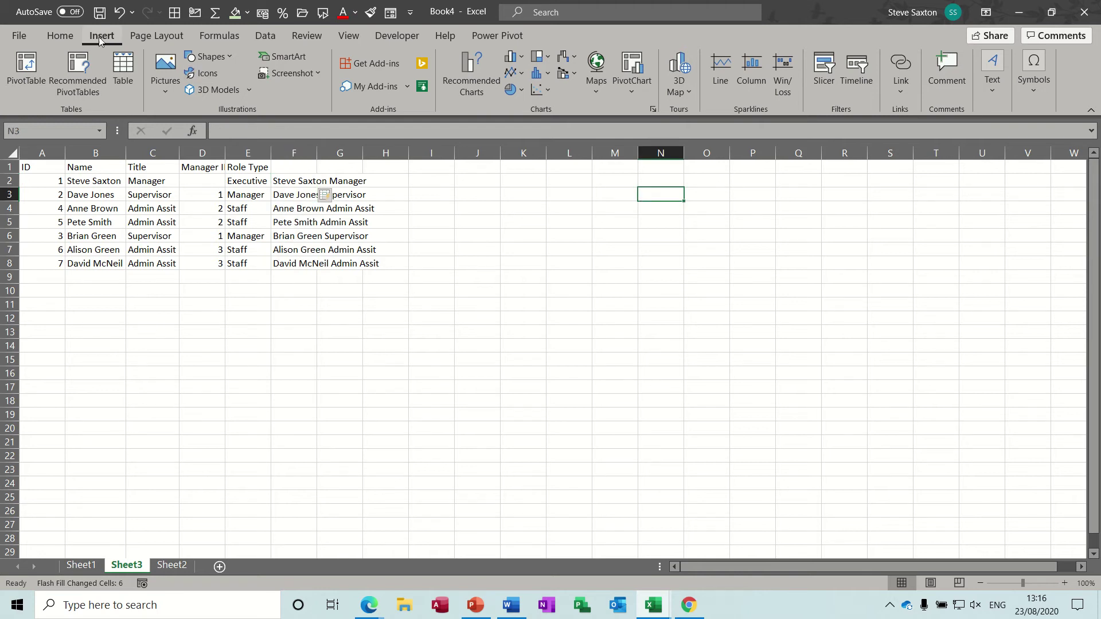
click(231, 59)
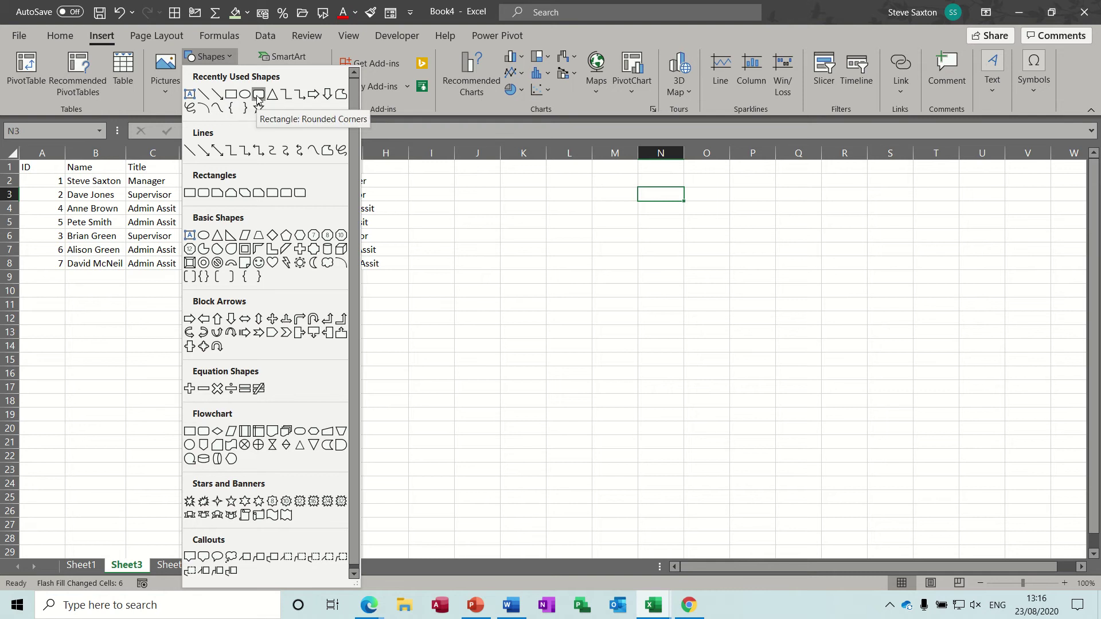
click(235, 97)
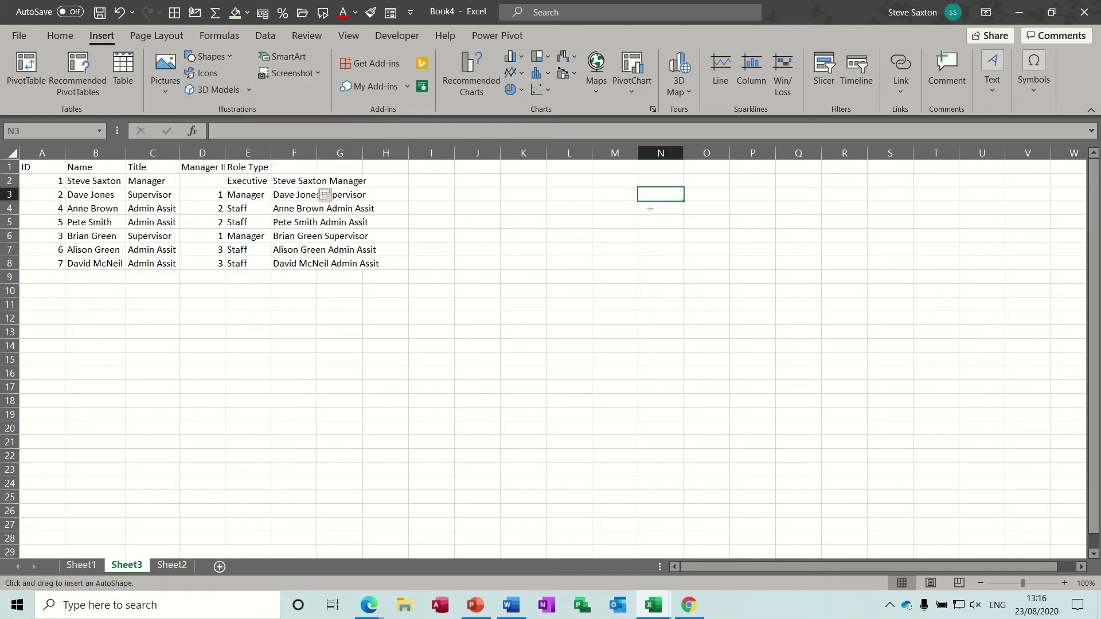
drag(623, 185, 738, 245)
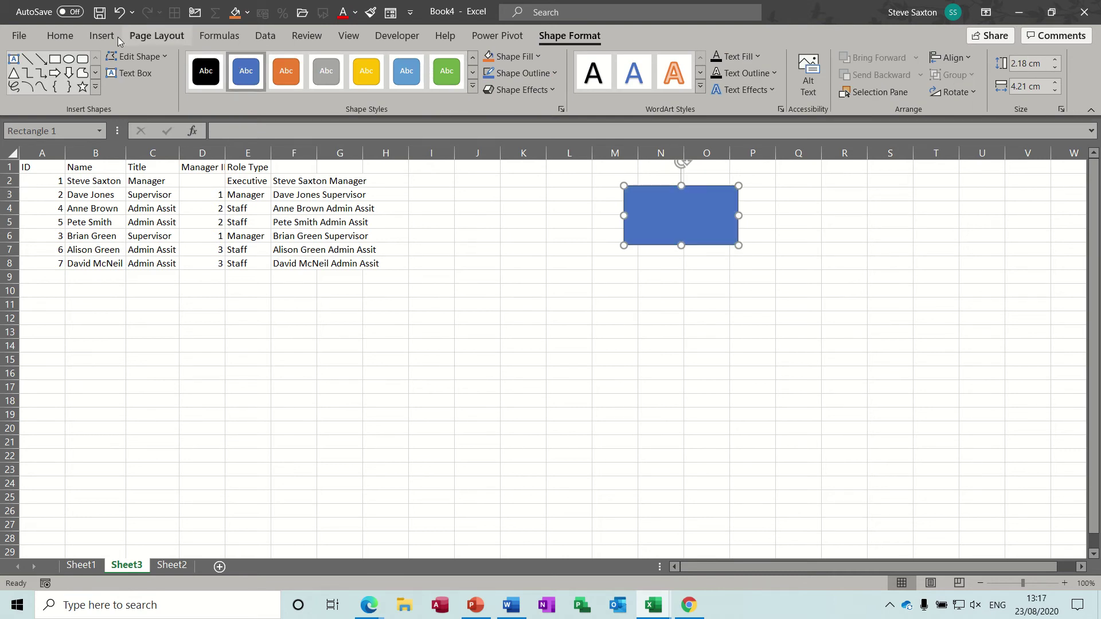
- Set the rectangle's text to centred and bold
click(60, 36)
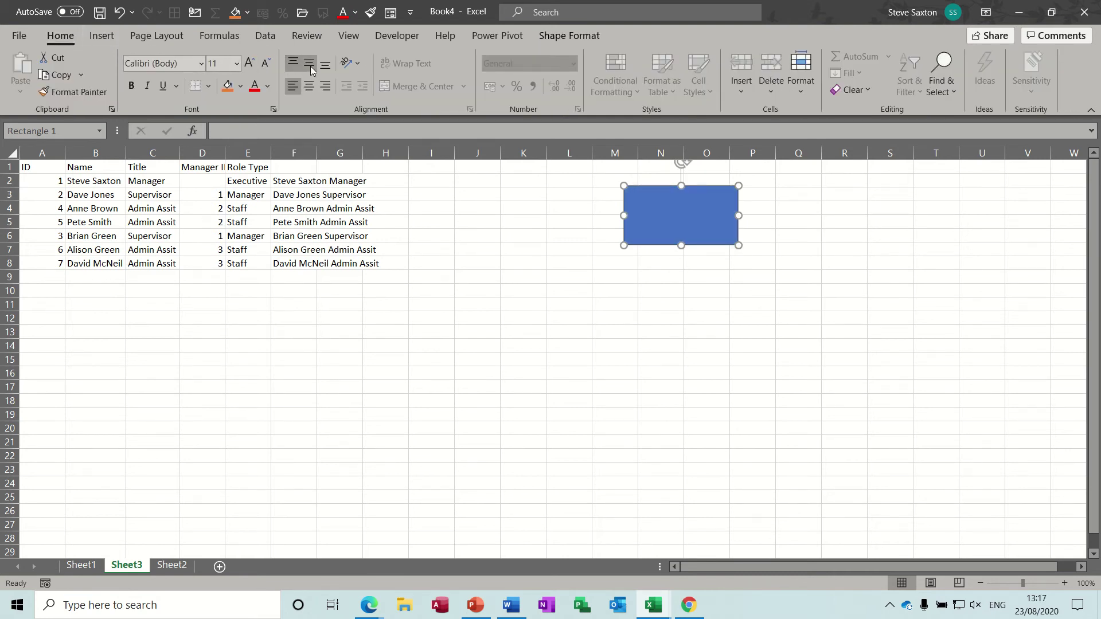
click(311, 83)
click(131, 86)
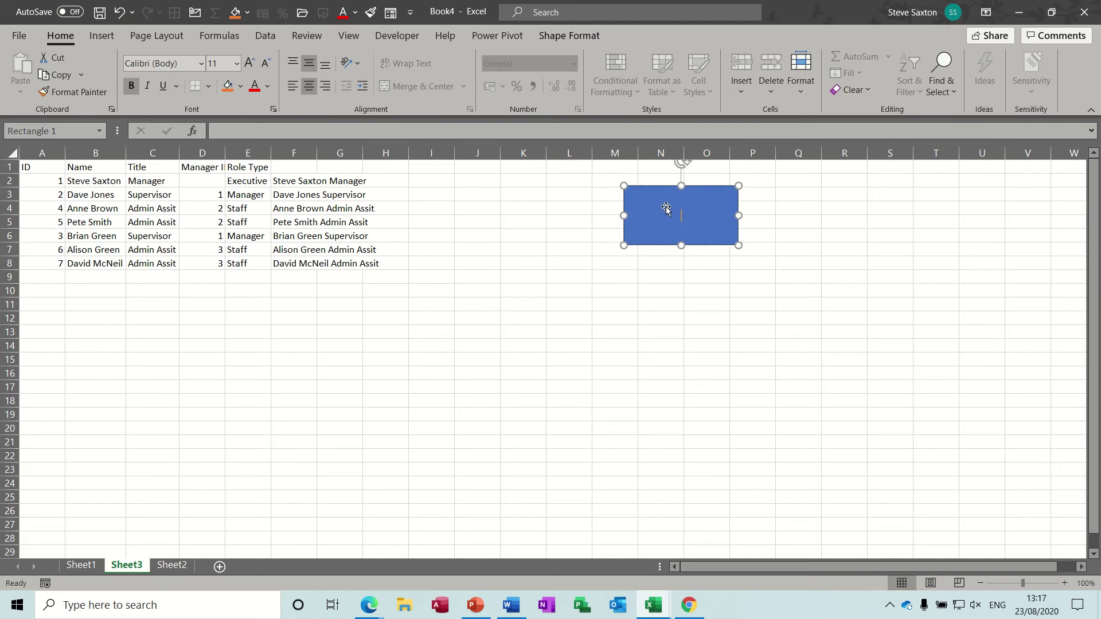
- Copy the rectangle into the middle tier, undoing the extra duplicated pair
drag(666, 209, 685, 362)
ctrl+click(770, 301)
drag(770, 301, 885, 418)
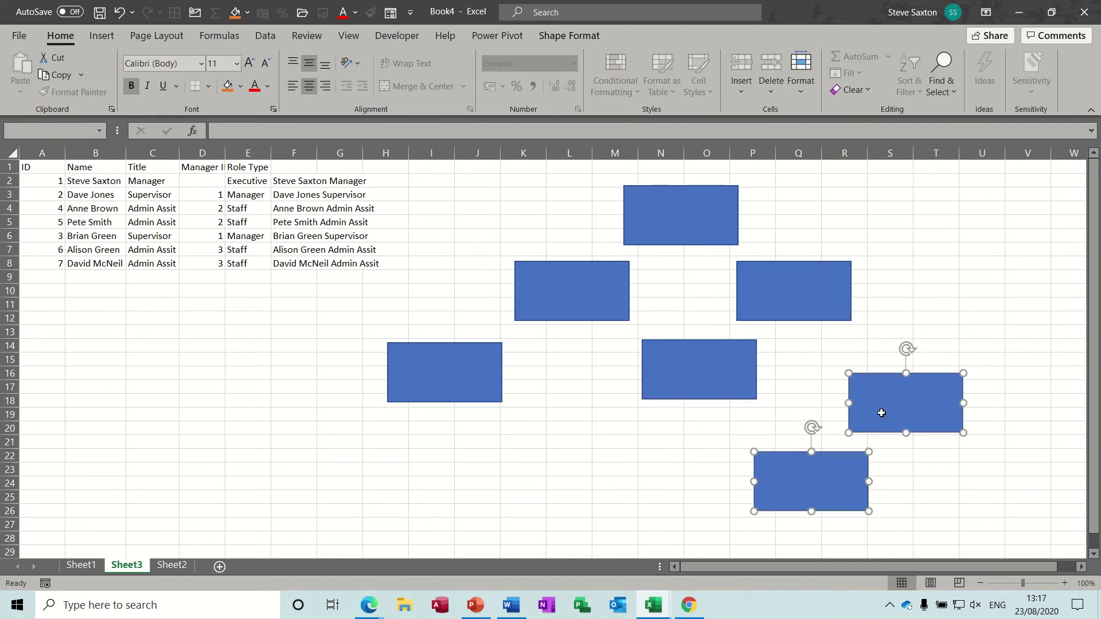
key(ctrl+z)
key(ctrl+z)
- Spread the middle and bottom boxes into tiers and copy one more into the bottom row
drag(835, 290, 915, 285)
drag(605, 310, 508, 297)
drag(472, 359, 363, 357)
drag(671, 381, 598, 393)
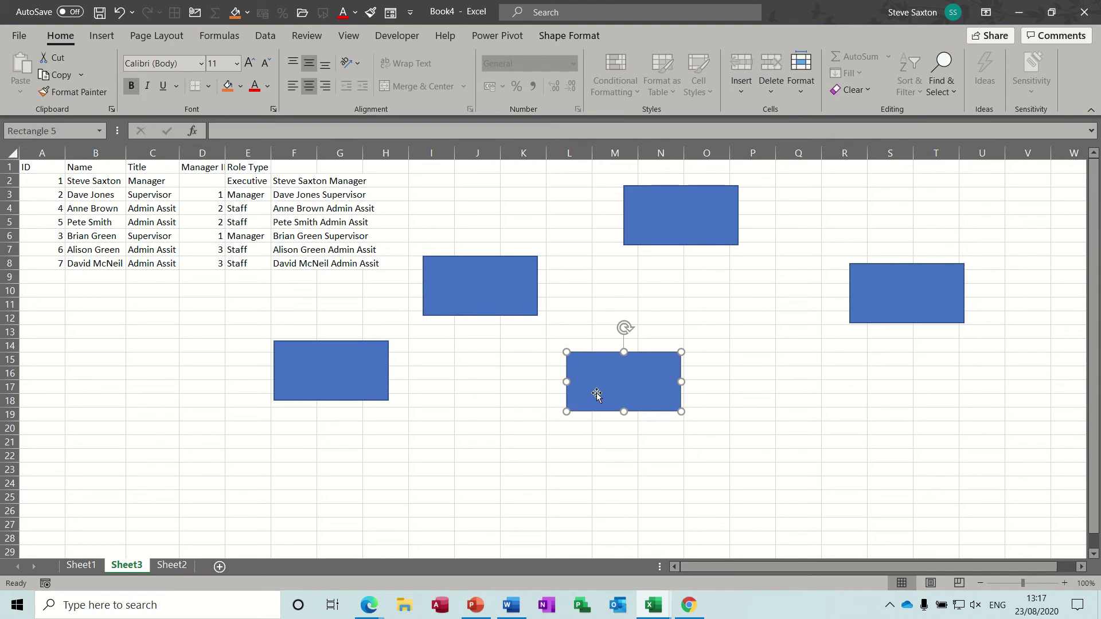
click(880, 310)
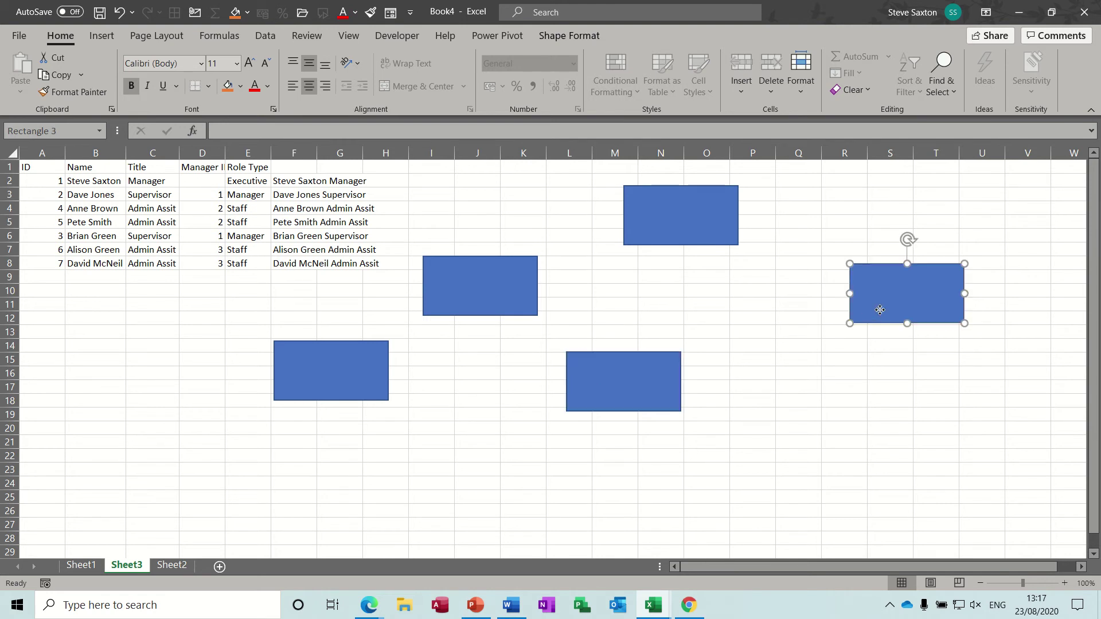
drag(880, 310, 1031, 396)
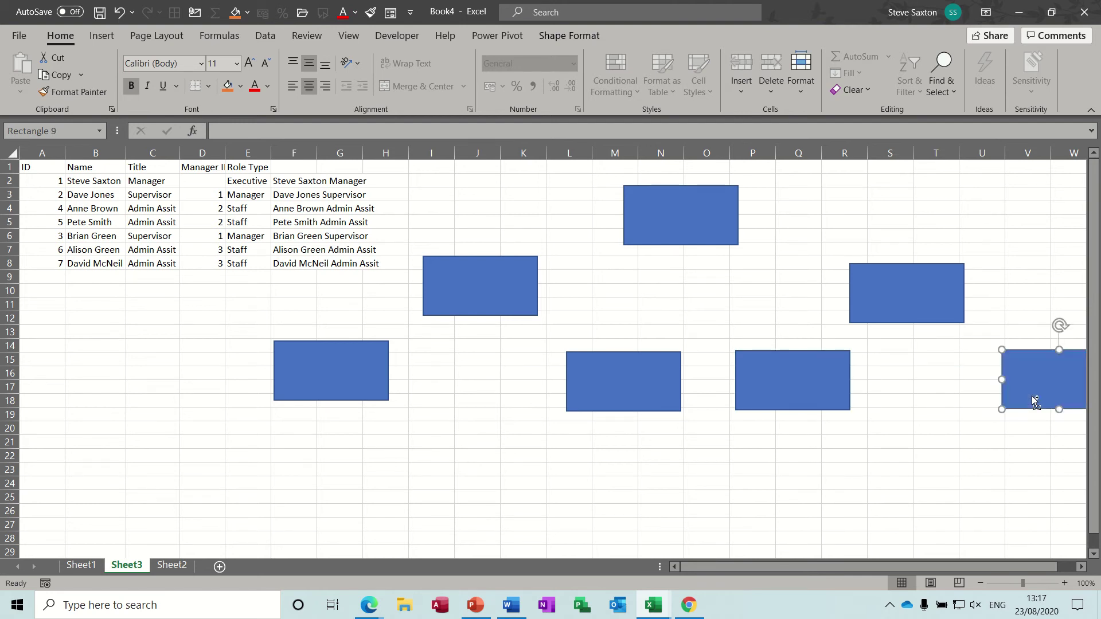
click(492, 301)
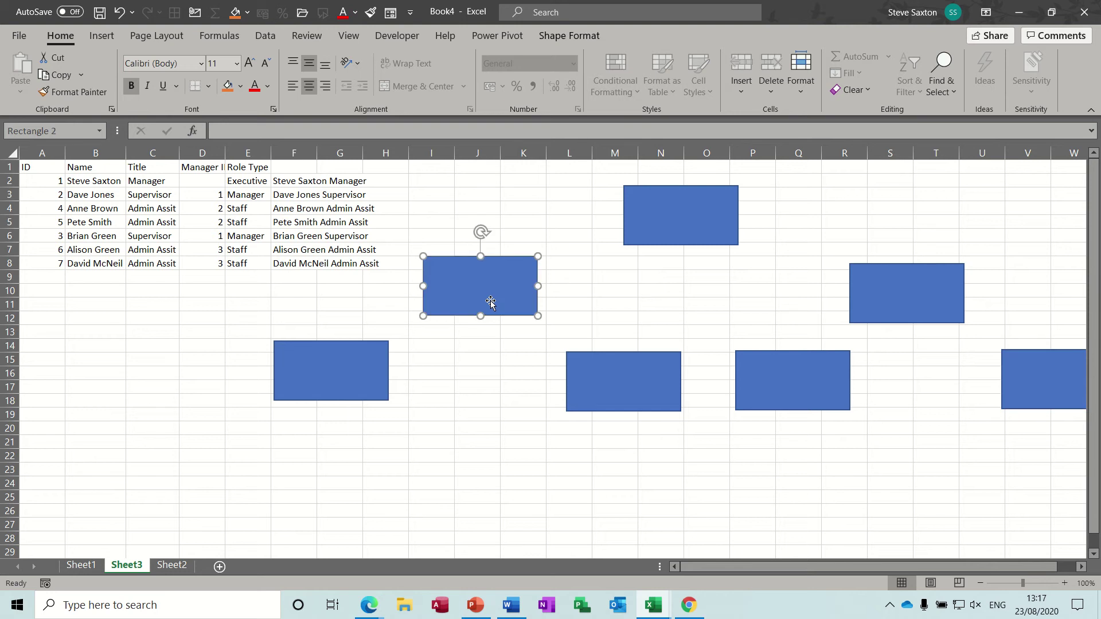
- Connect the top box to both middle boxes with elbow arrow connectors
click(570, 36)
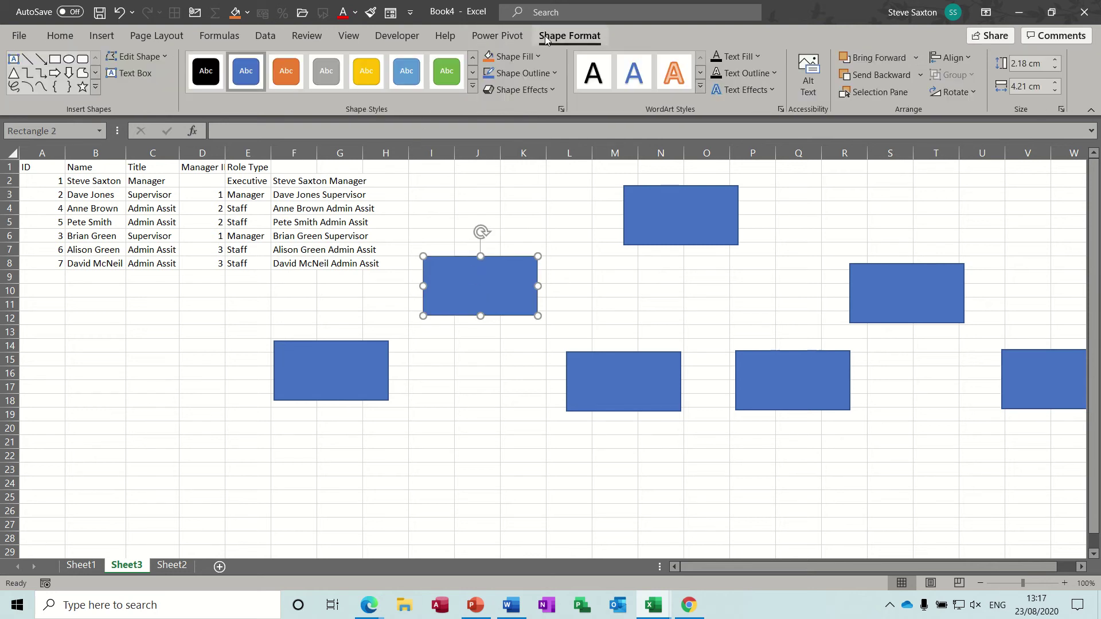
click(41, 73)
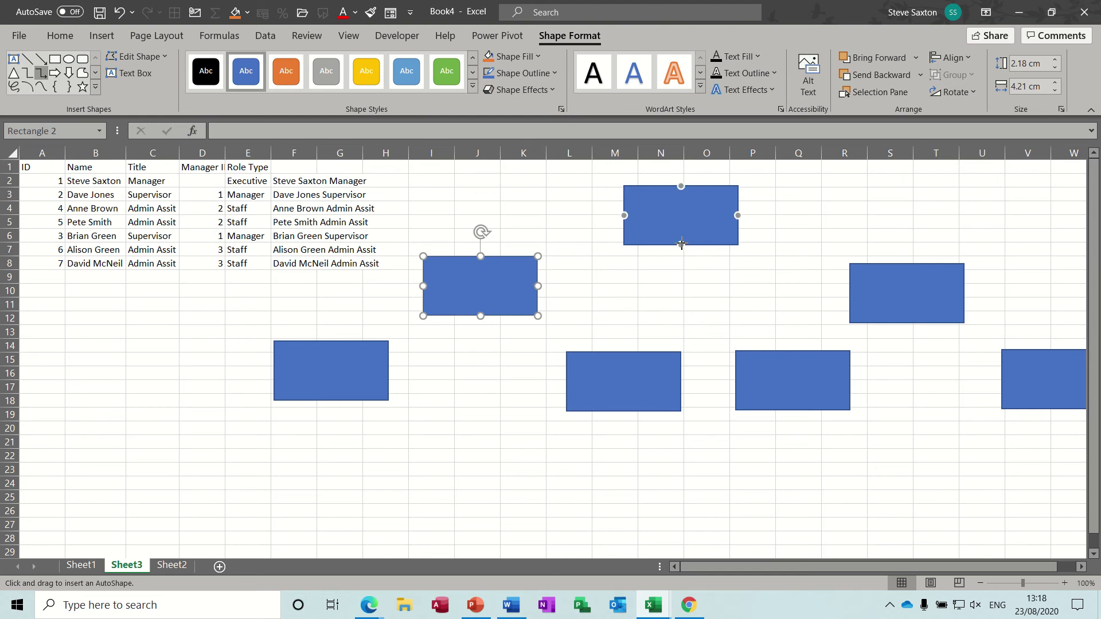
drag(681, 244, 481, 256)
click(40, 73)
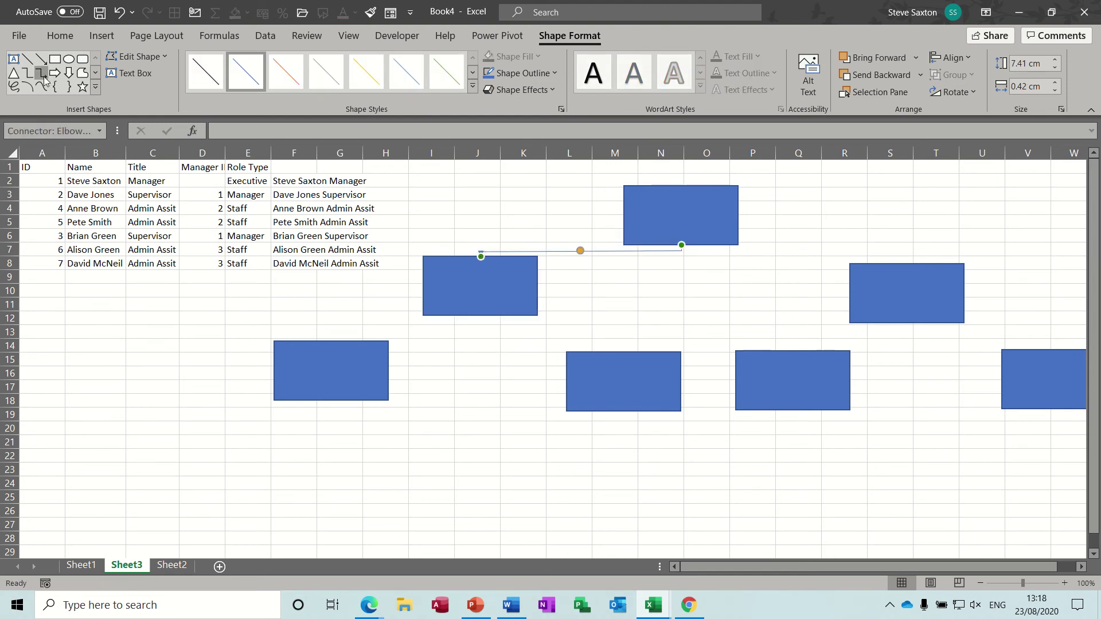
drag(678, 246, 867, 280)
- Connect the left middle box to the two bottom boxes beneath it
click(41, 72)
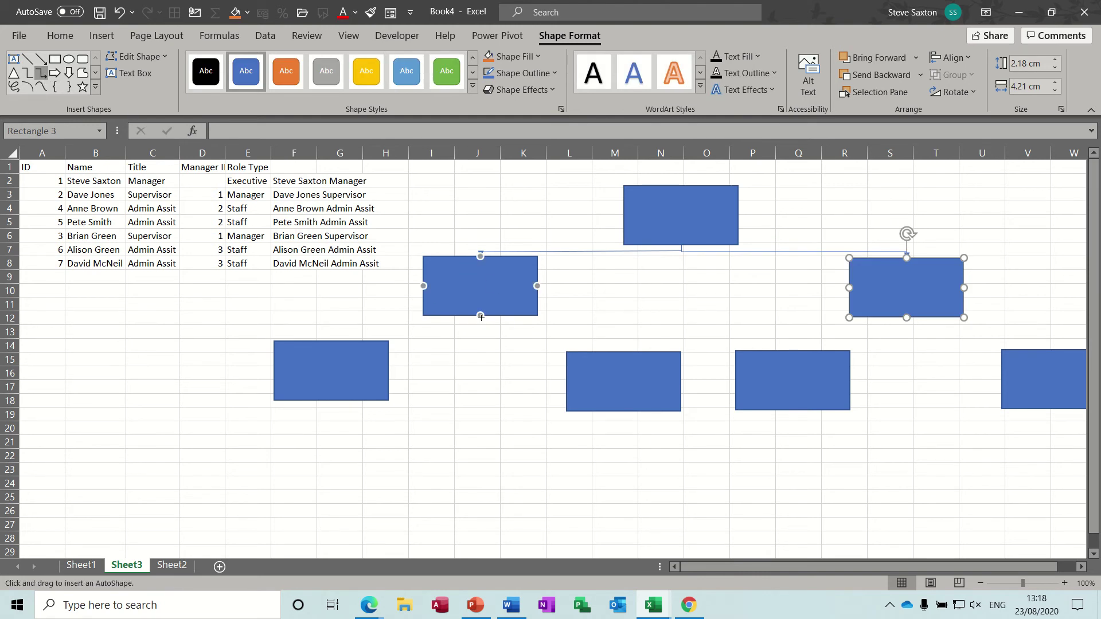
drag(481, 317, 331, 341)
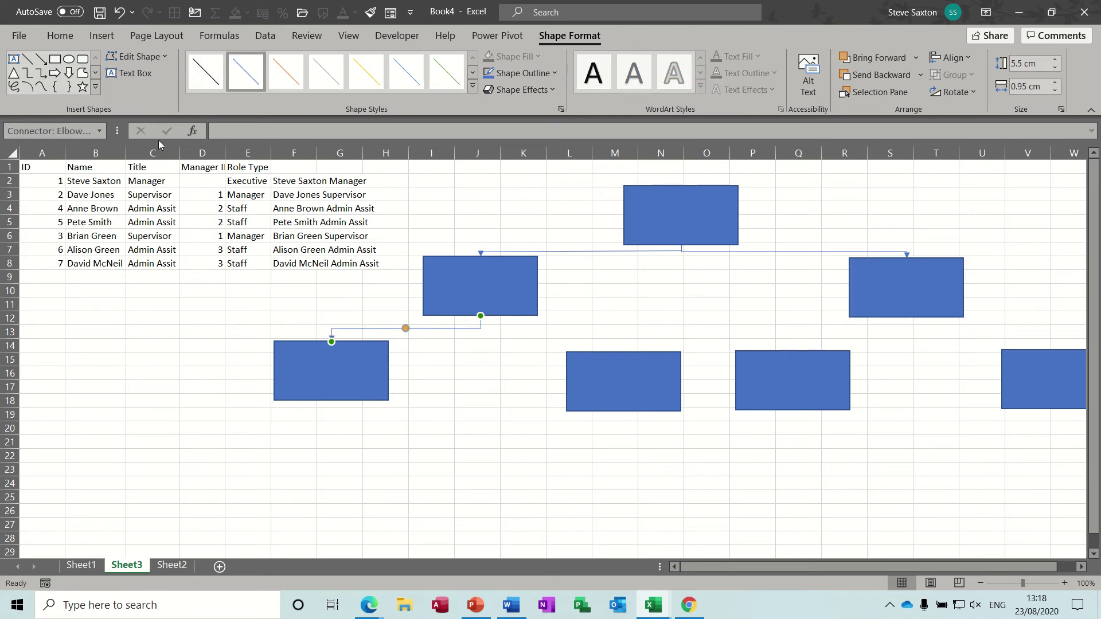
click(41, 73)
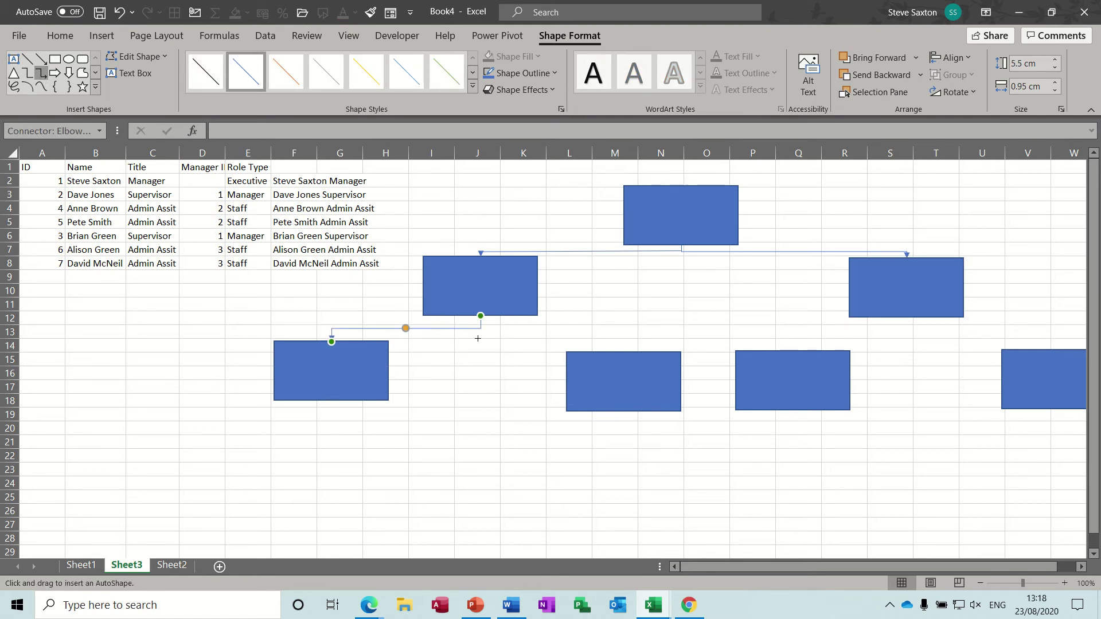
drag(481, 317, 609, 359)
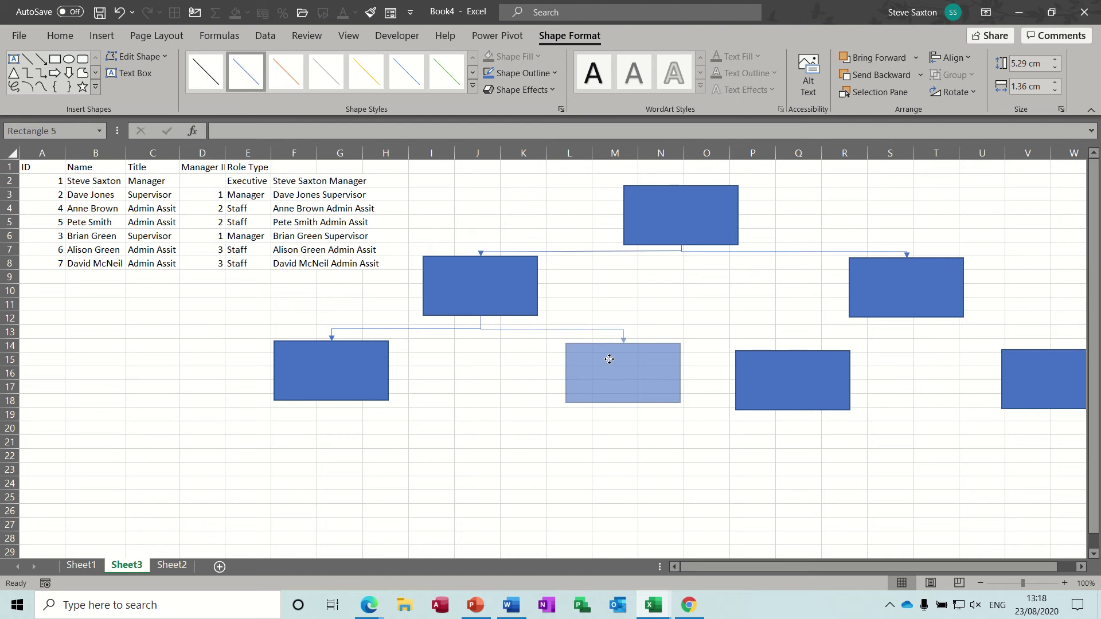
drag(609, 359, 610, 359)
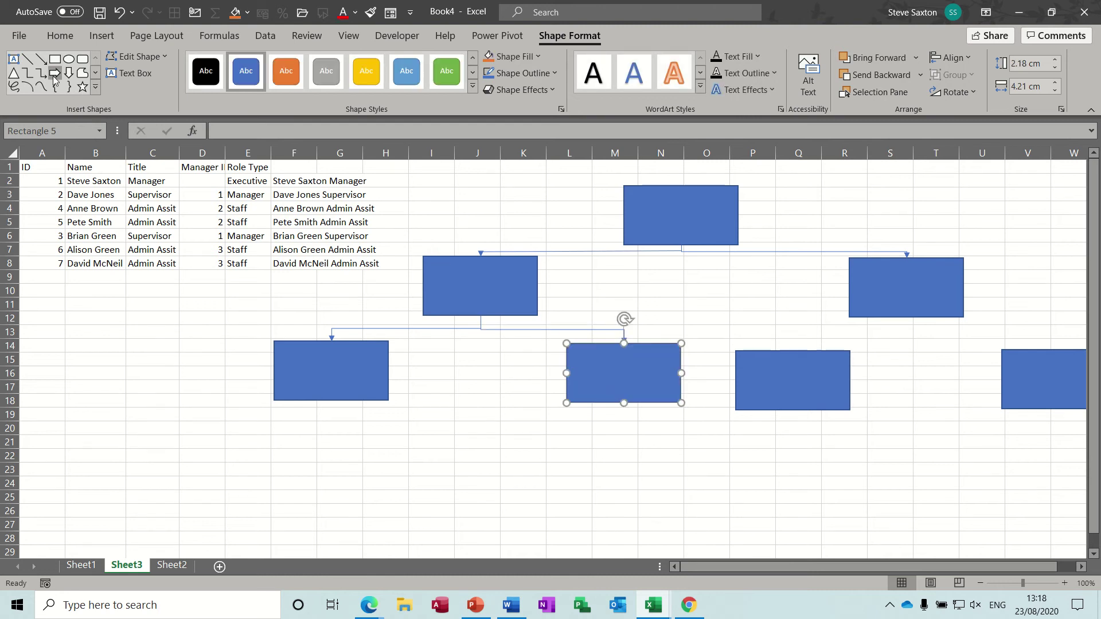
- Connect the right middle box to the two bottom boxes beneath it
click(40, 73)
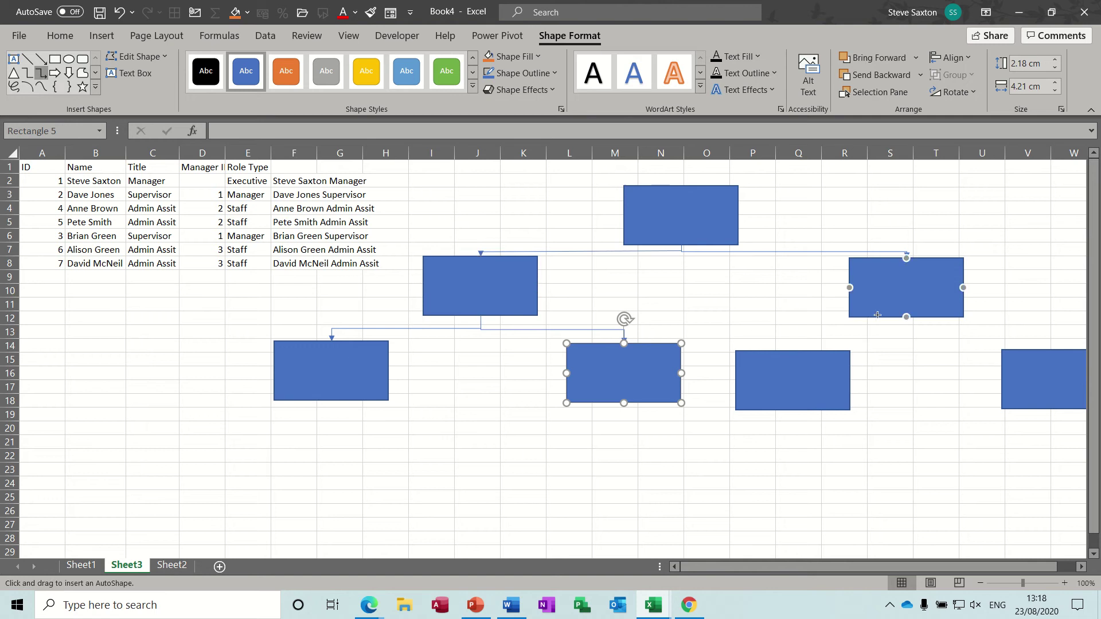
drag(906, 317, 793, 351)
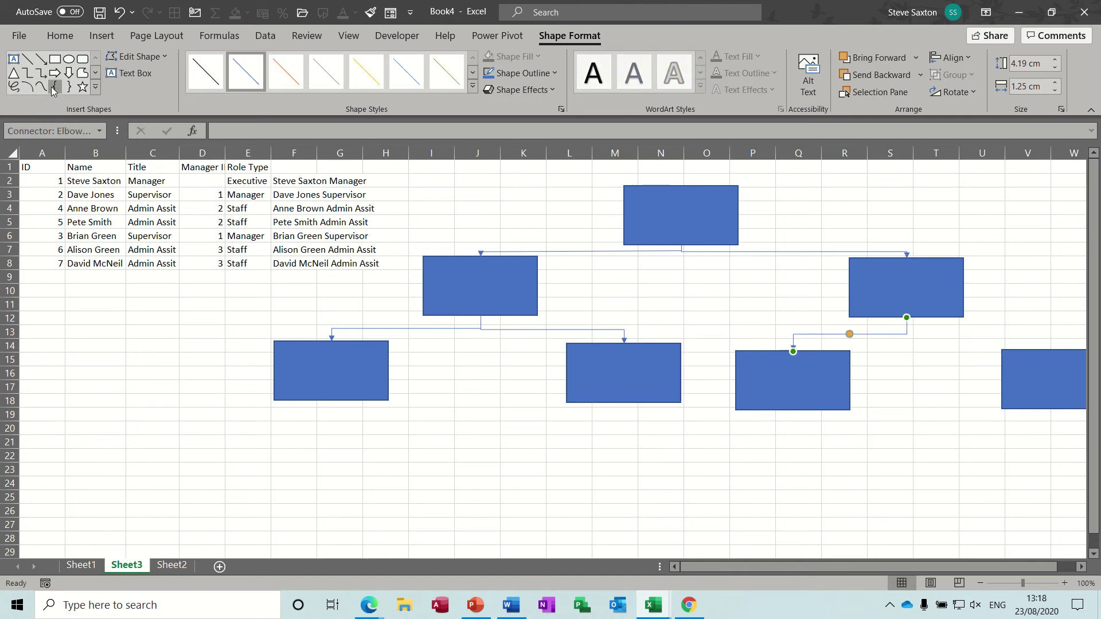
click(41, 74)
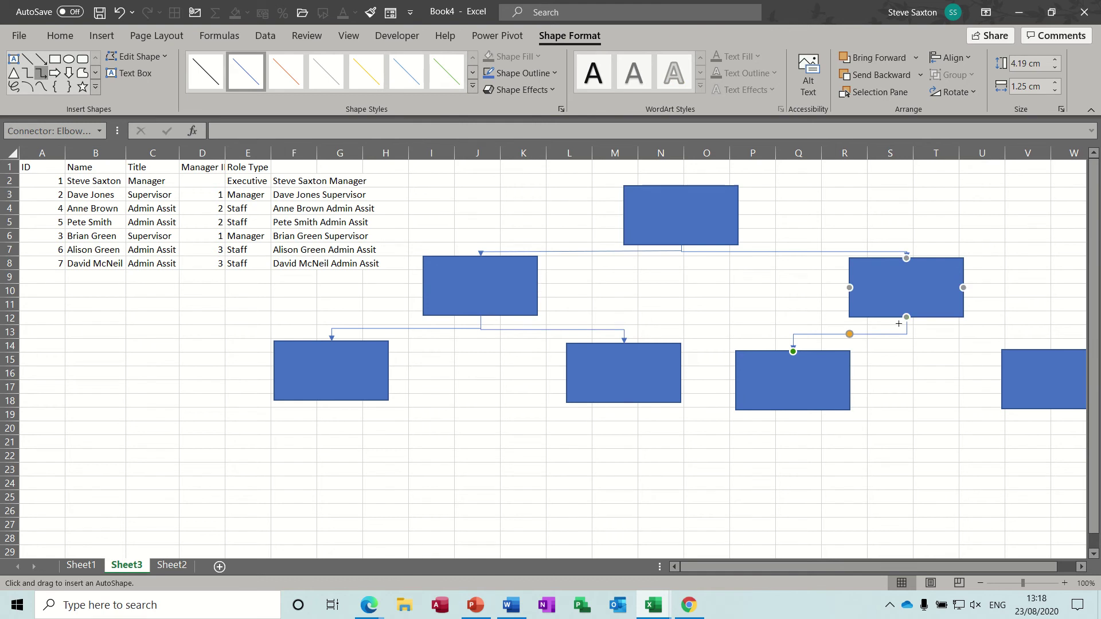
drag(907, 317, 1059, 350)
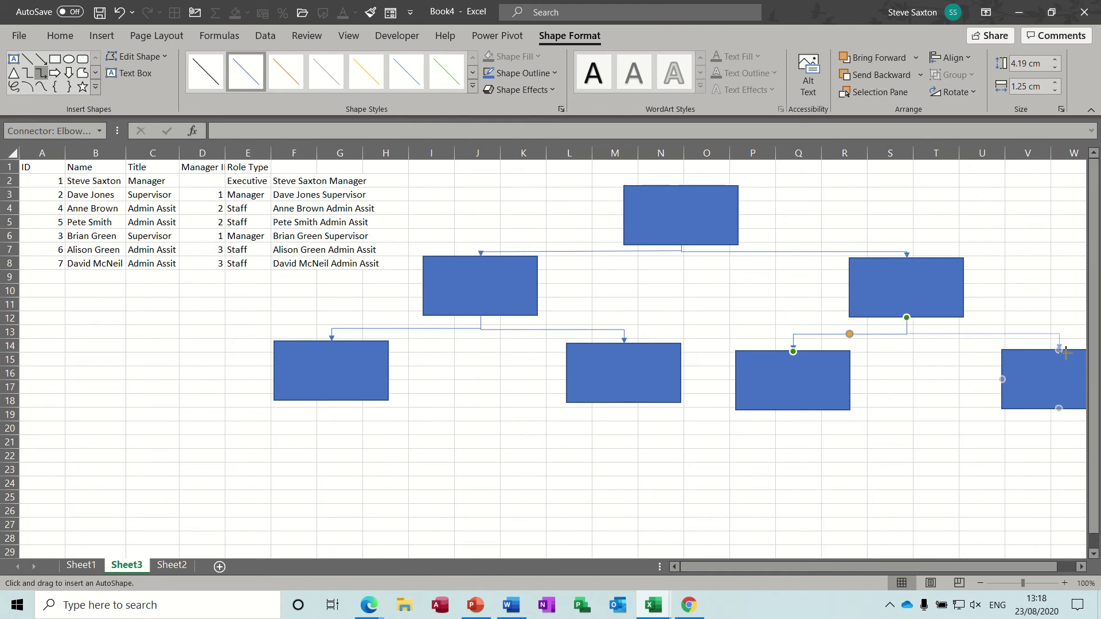
click(648, 207)
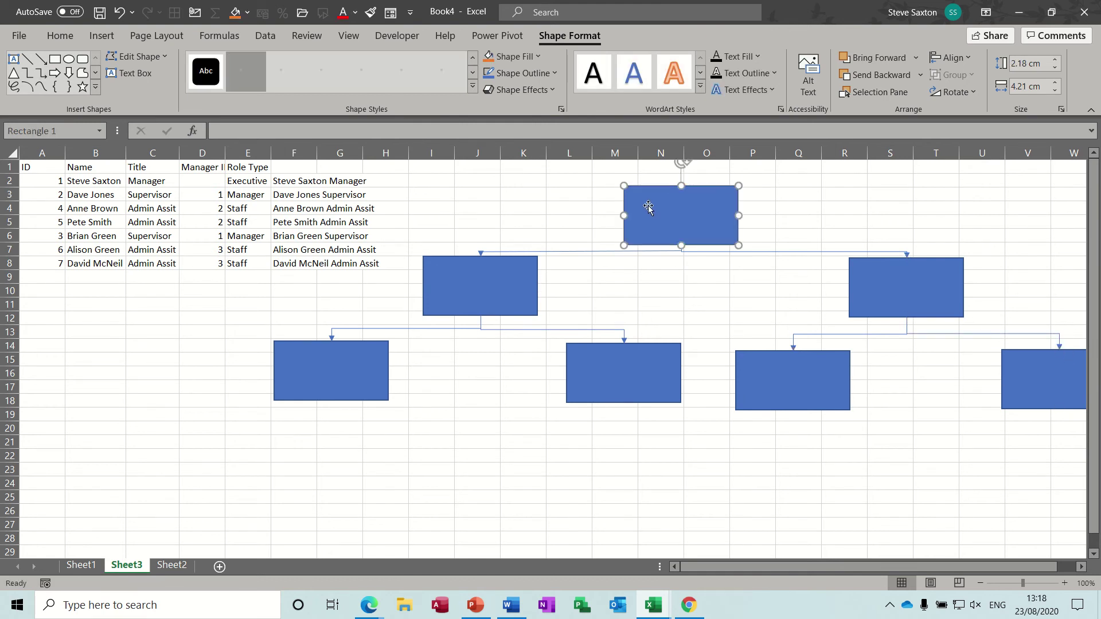
- Link the top box to F2, left middle box to F3, right middle box to F6
click(244, 133)
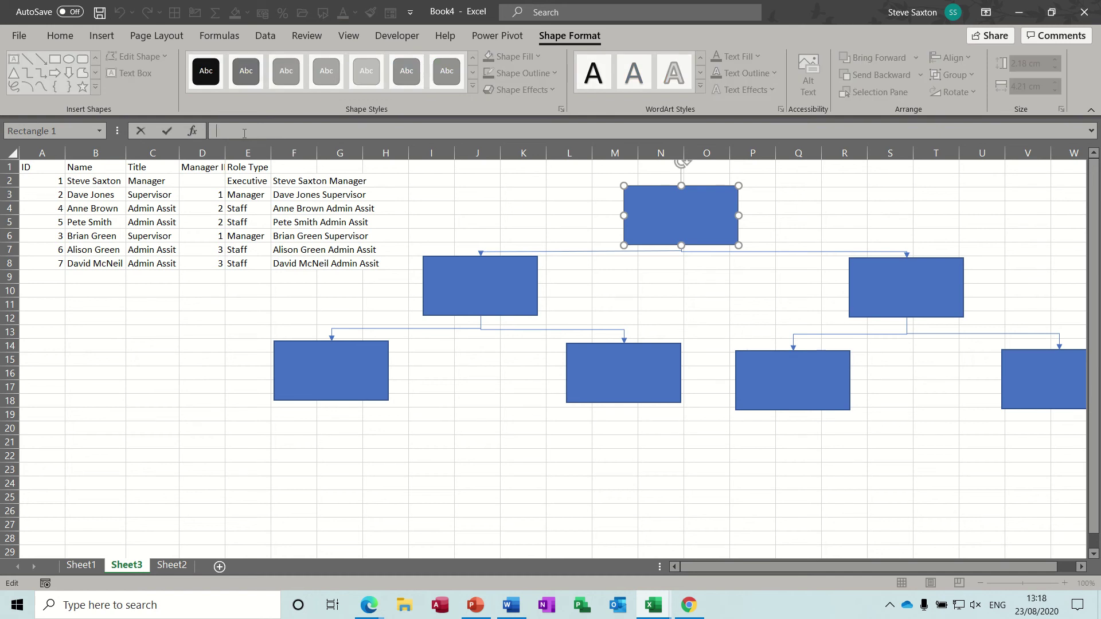
text(=)
click(289, 182)
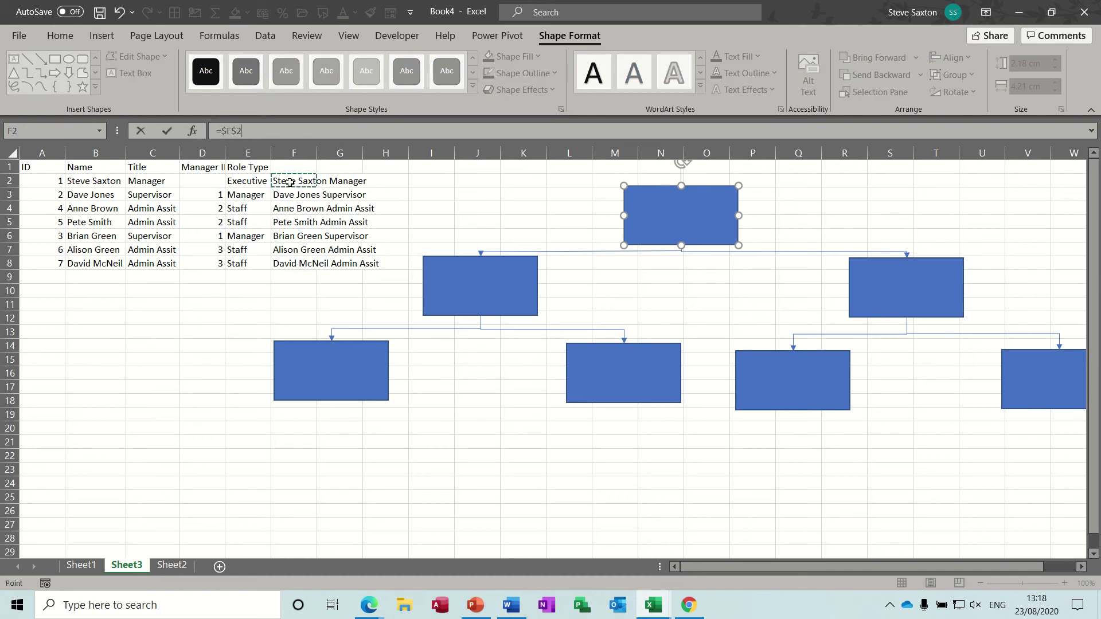
click(168, 133)
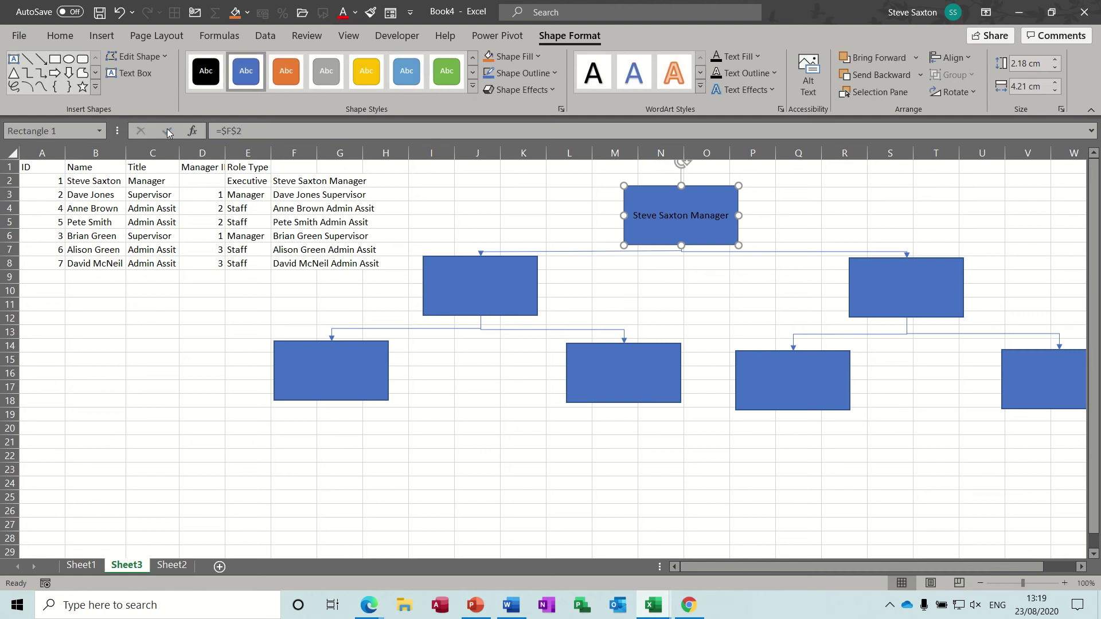
click(458, 280)
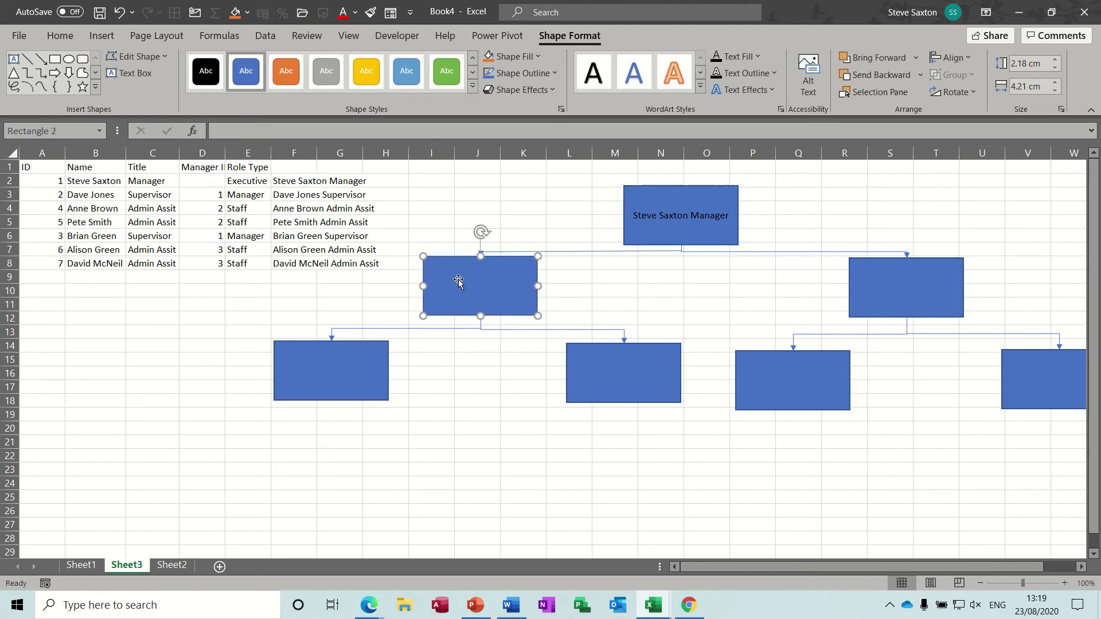
click(273, 131)
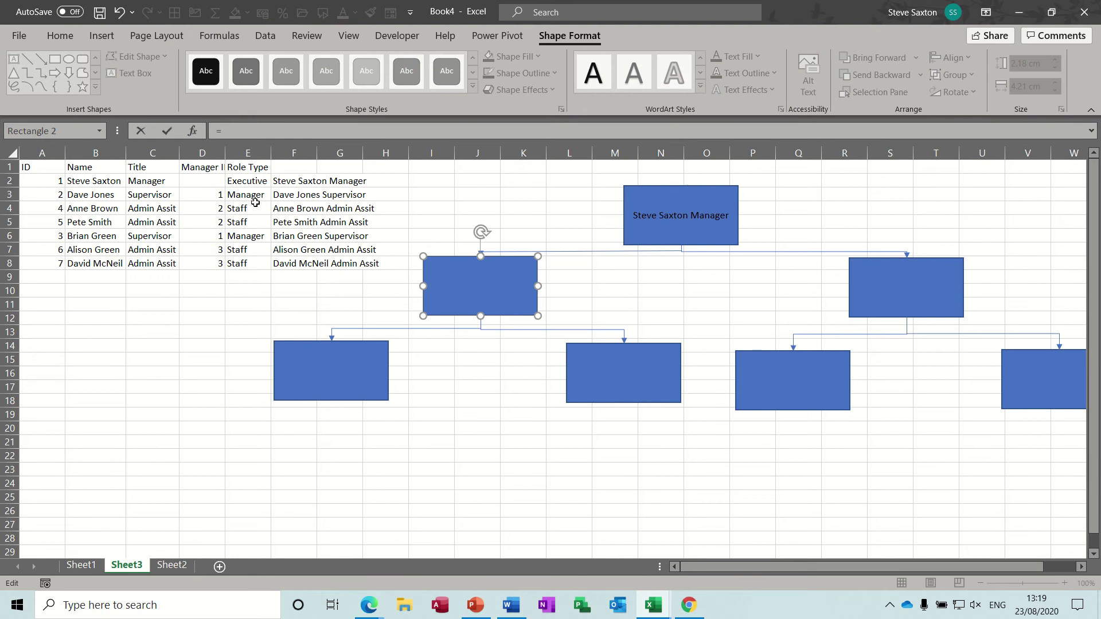
click(288, 196)
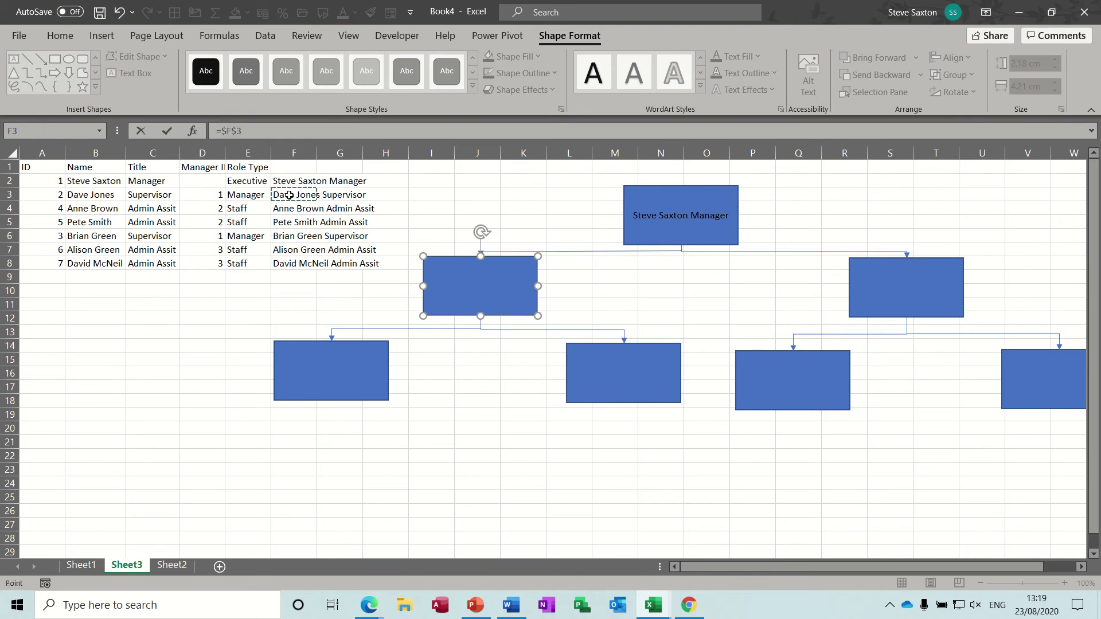
click(167, 132)
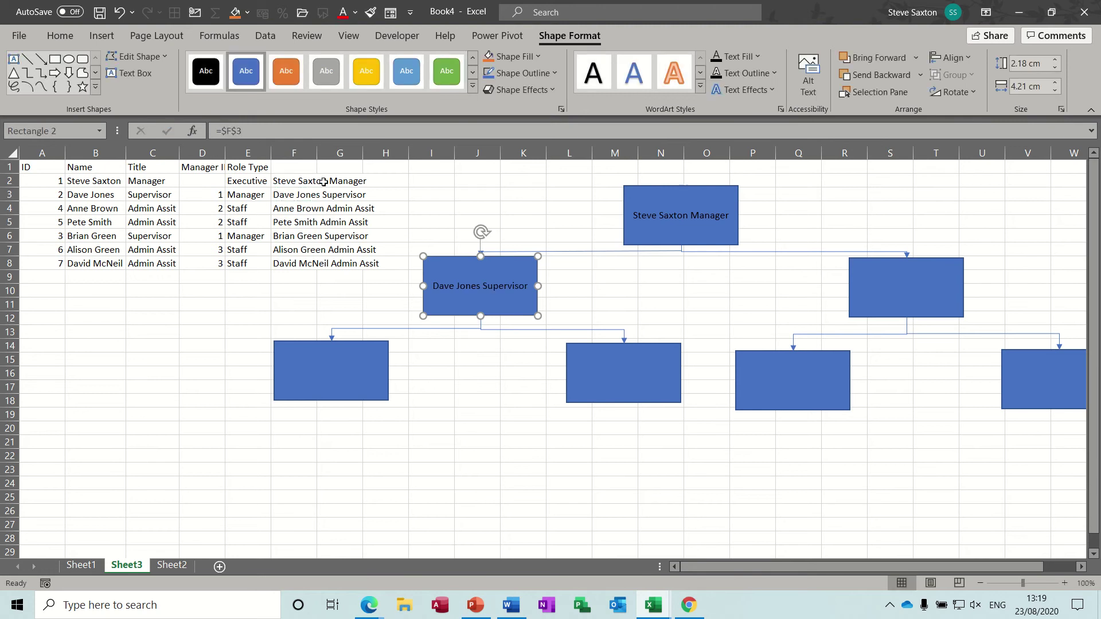
click(912, 286)
click(249, 129)
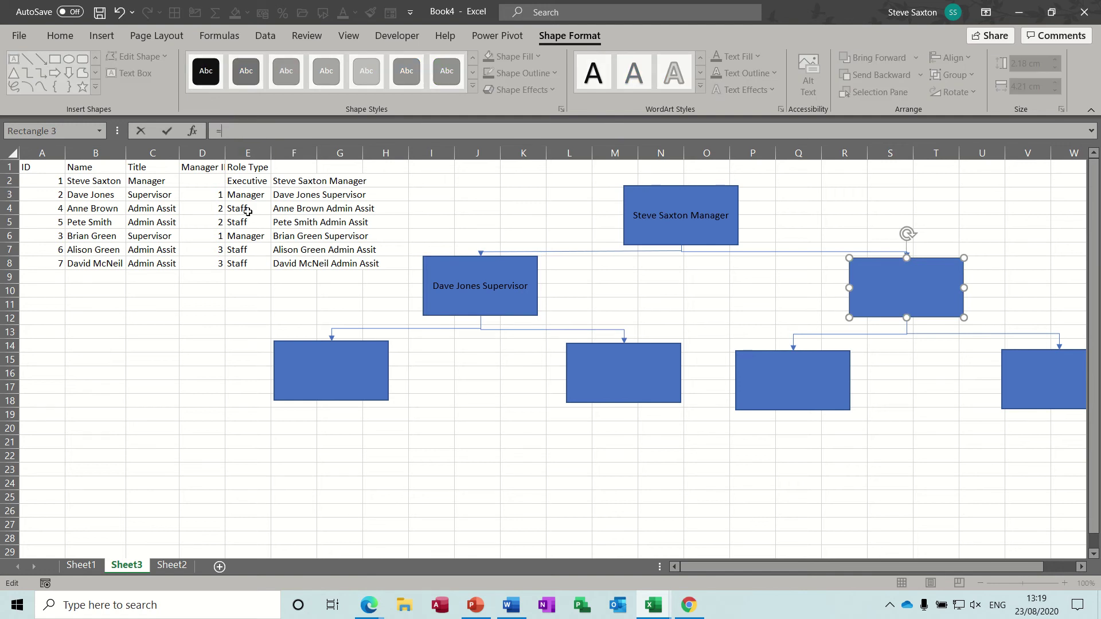
click(288, 237)
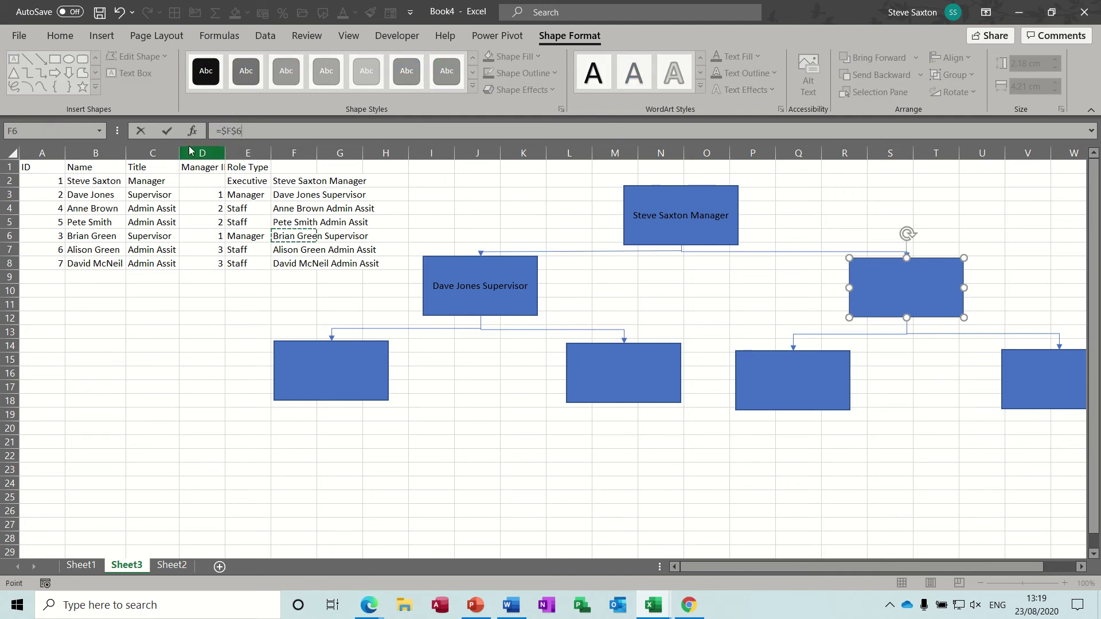
click(168, 132)
- Link the lower-left box to F4 and the lower-middle box to F5
click(337, 348)
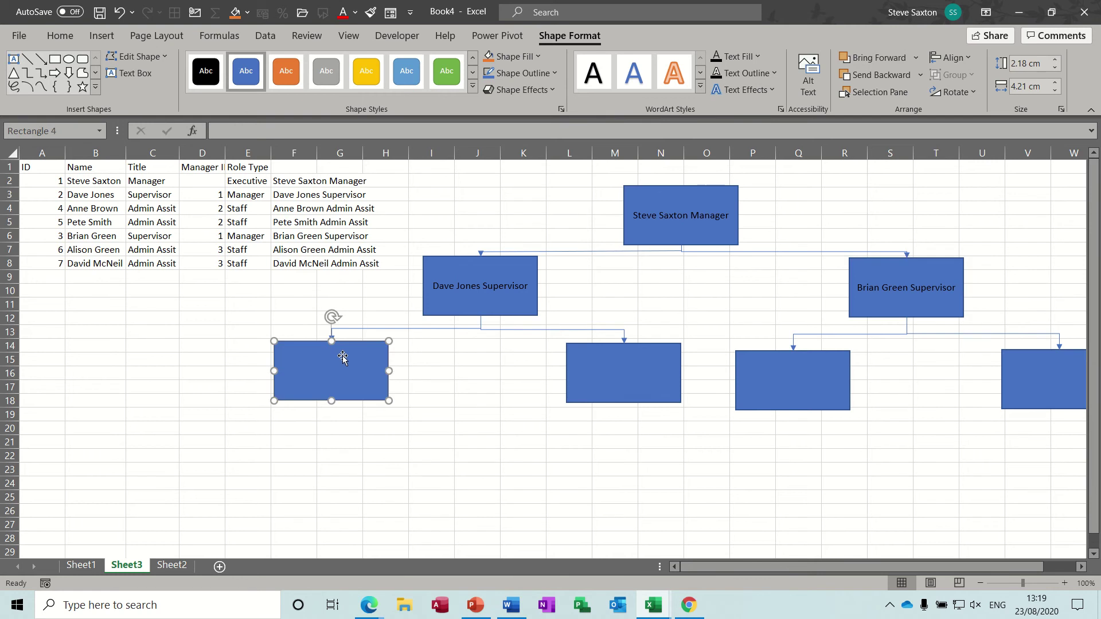
click(248, 131)
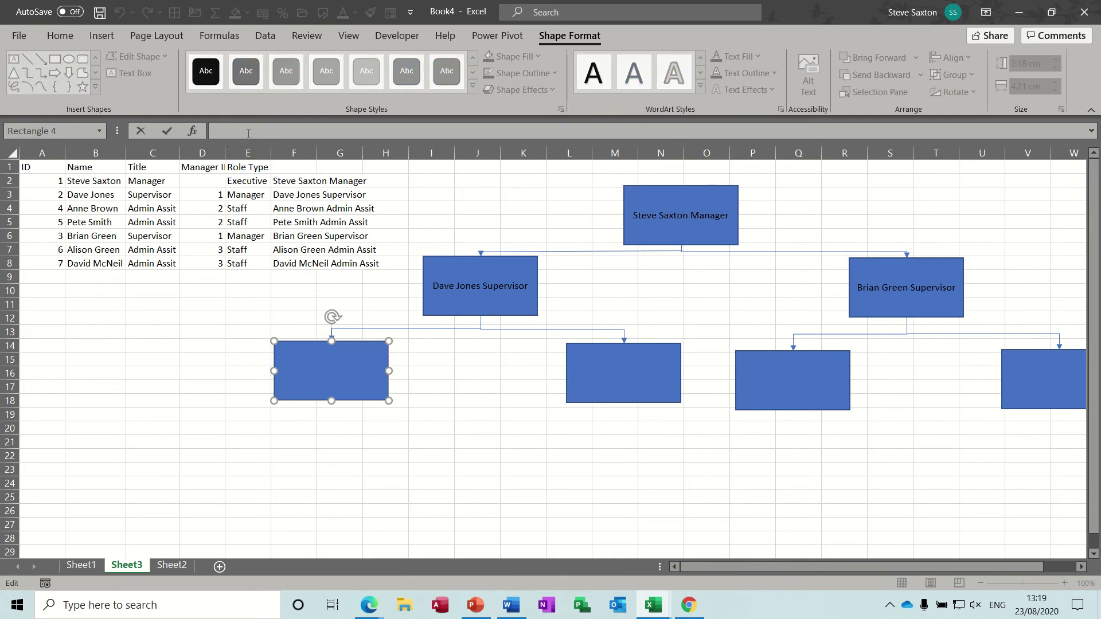
click(280, 210)
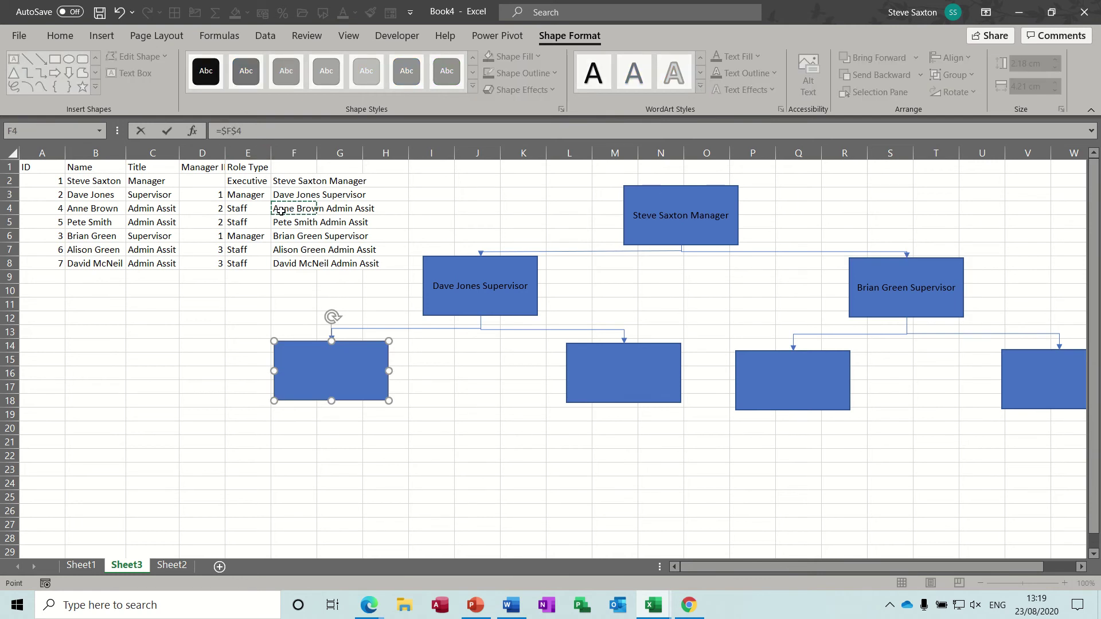
click(167, 131)
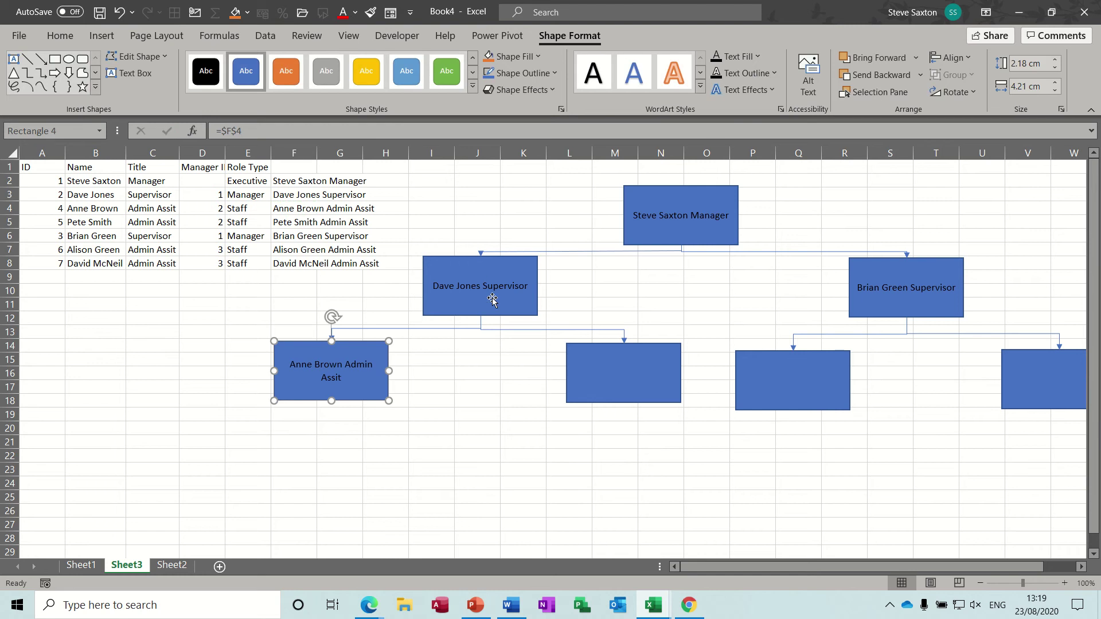
click(579, 361)
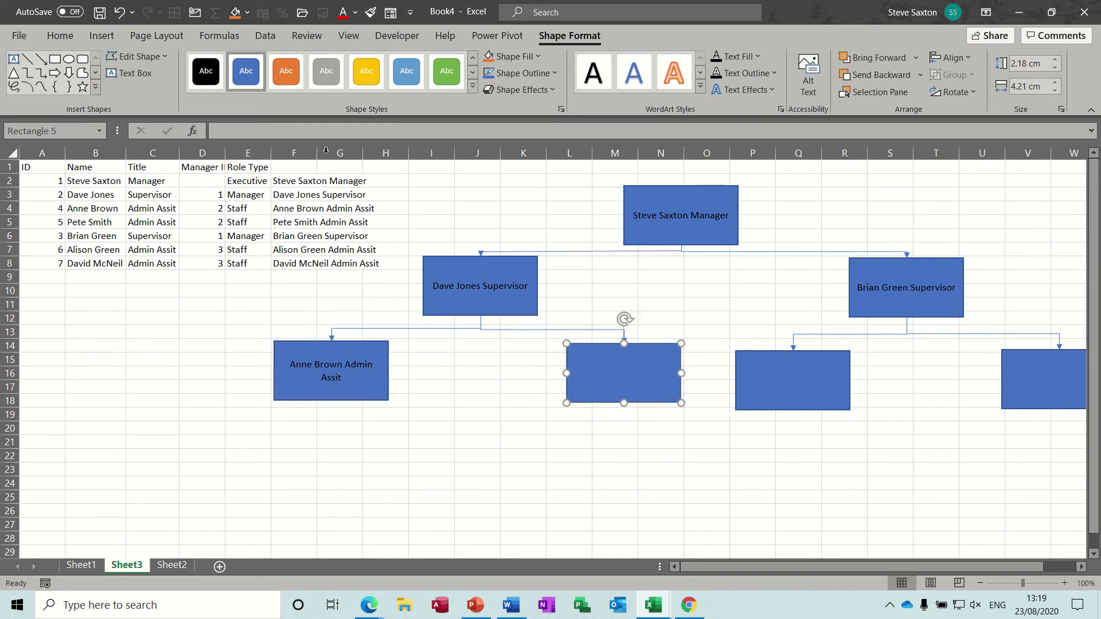
click(275, 131)
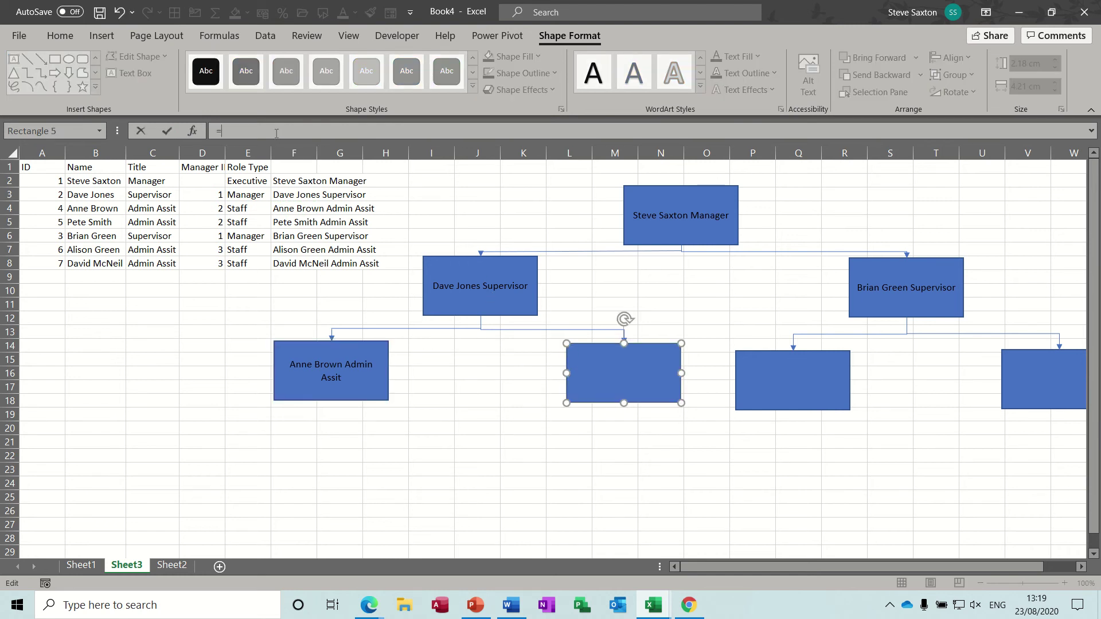
text(=)
click(284, 222)
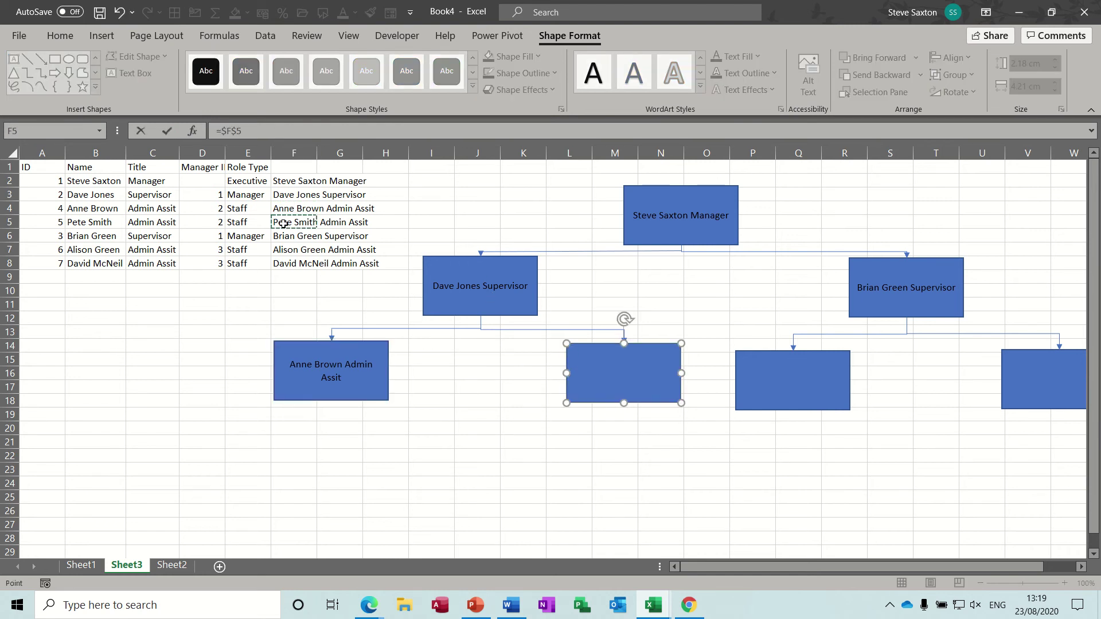
click(167, 131)
- Link the remaining two bottom boxes to cells F7 and F8
click(761, 375)
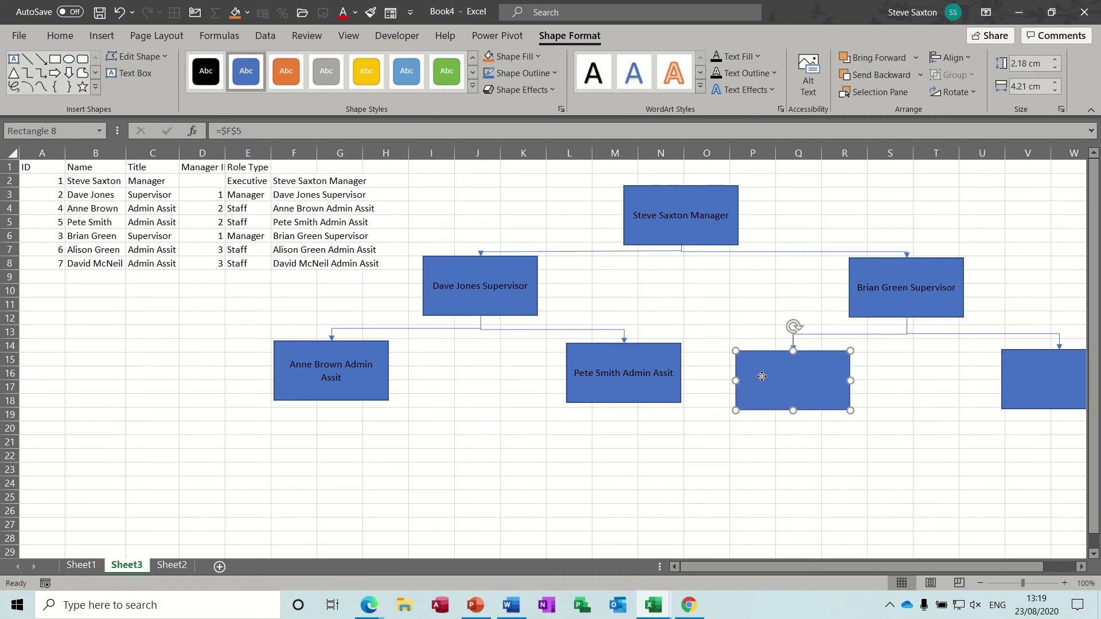
click(252, 132)
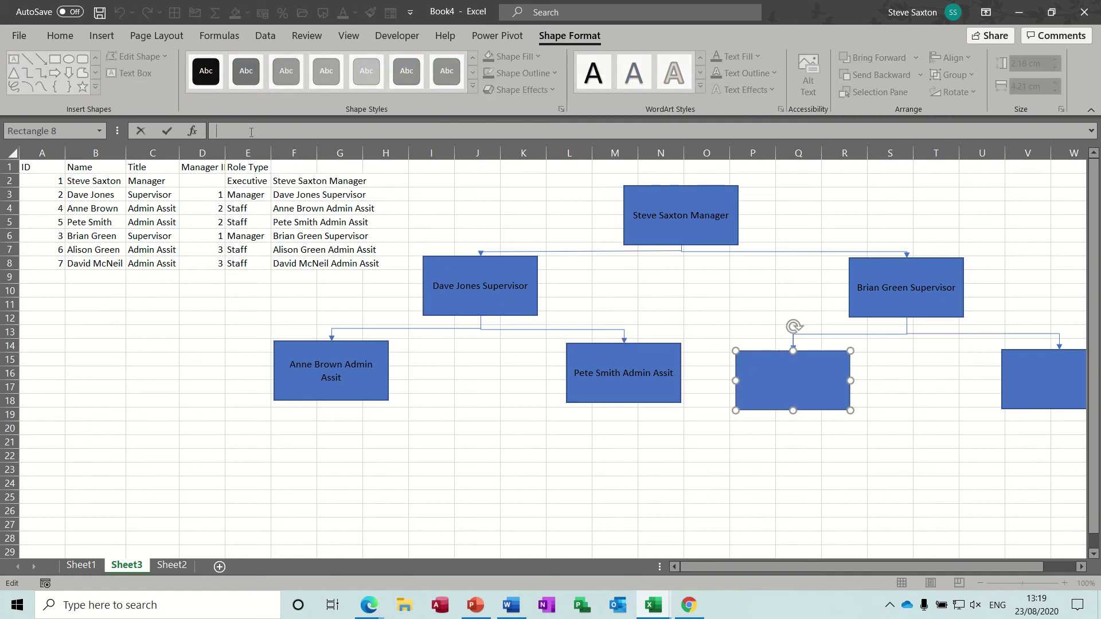
text(=)
click(278, 250)
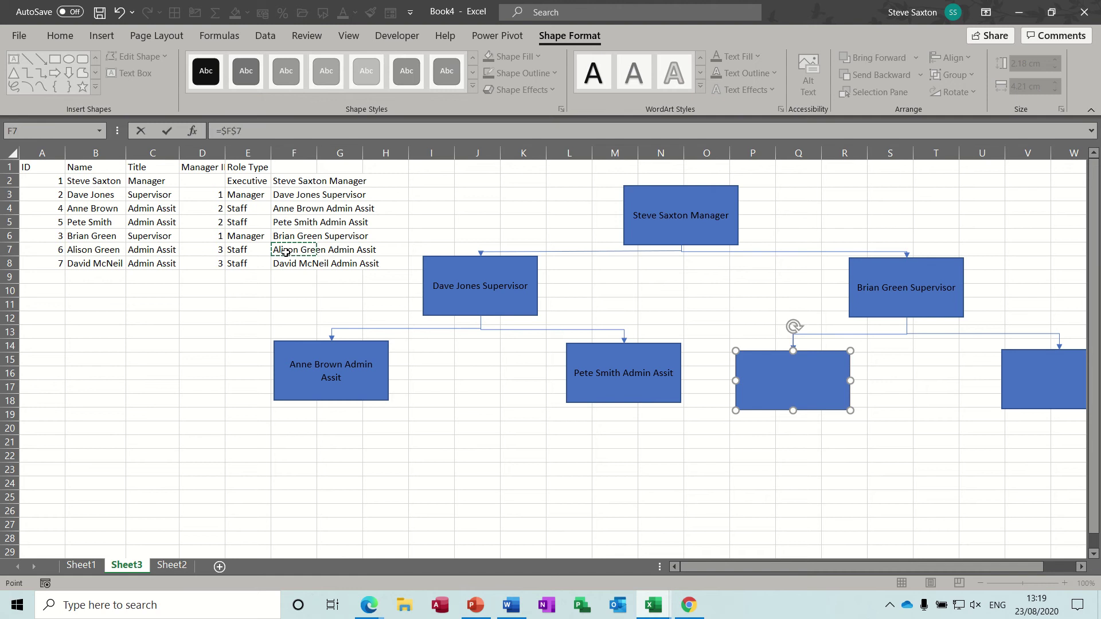
click(167, 132)
click(1007, 381)
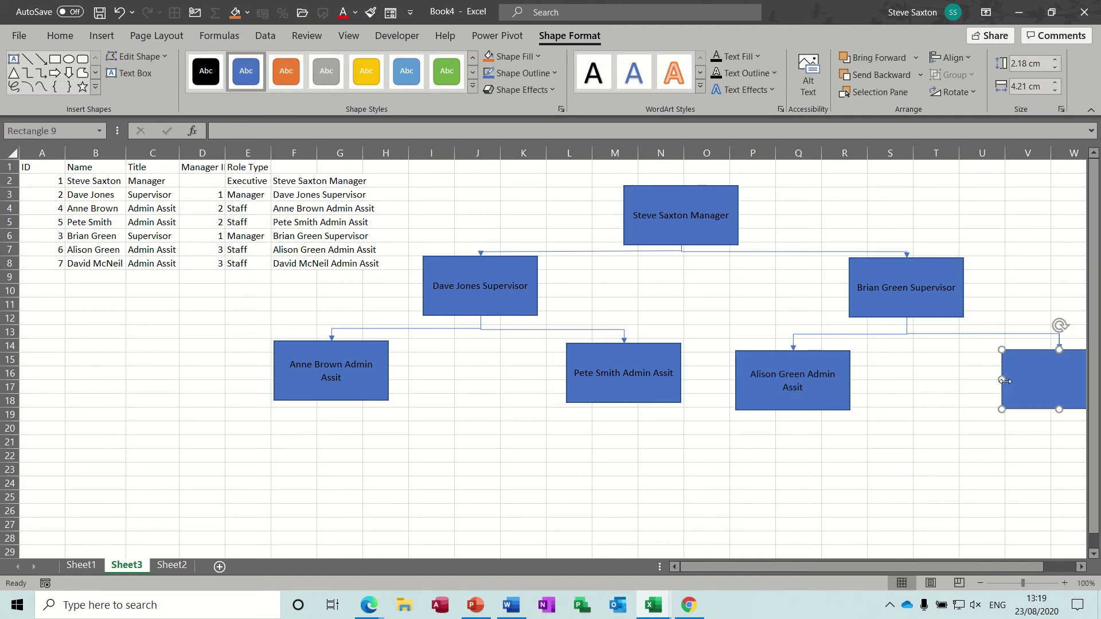
click(293, 133)
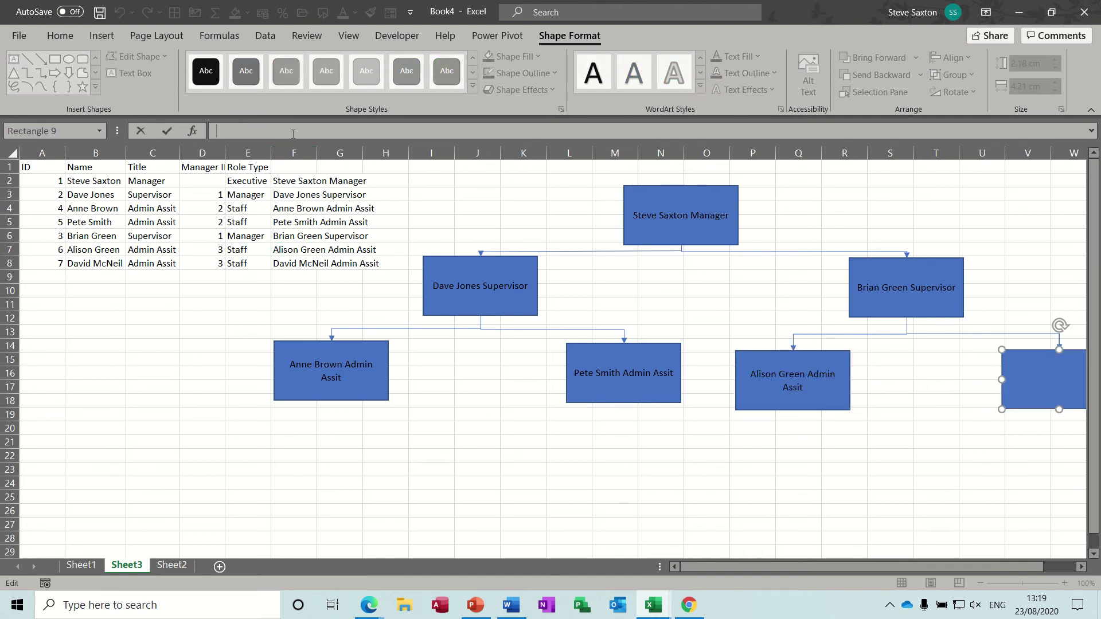
click(287, 264)
click(167, 131)
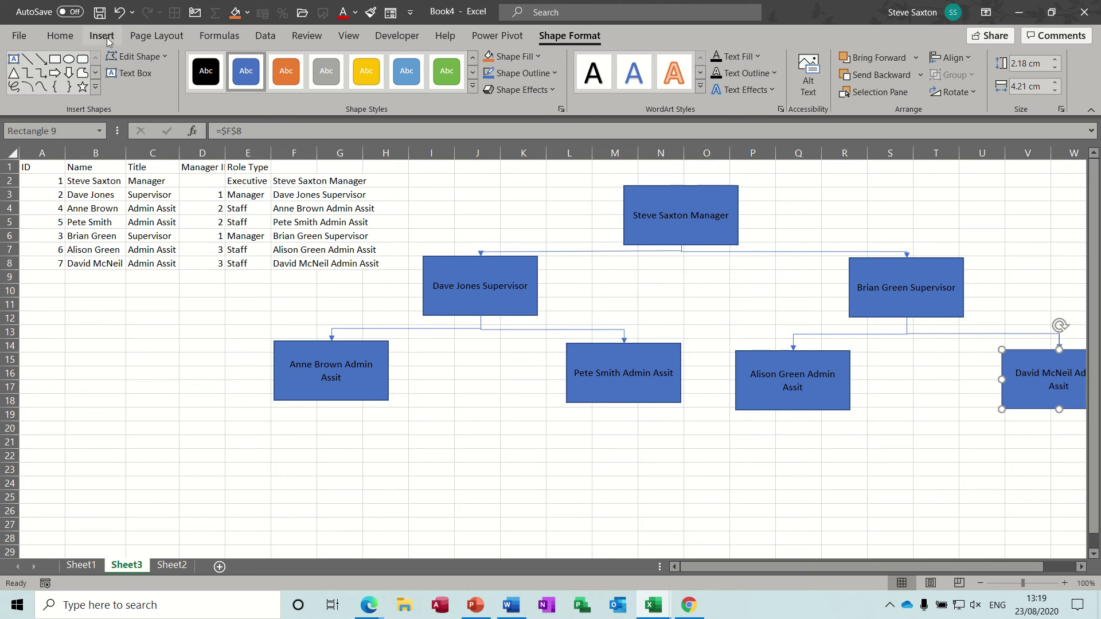
- Insert a SmartArt Organization Chart from the Hierarchy layouts
click(102, 36)
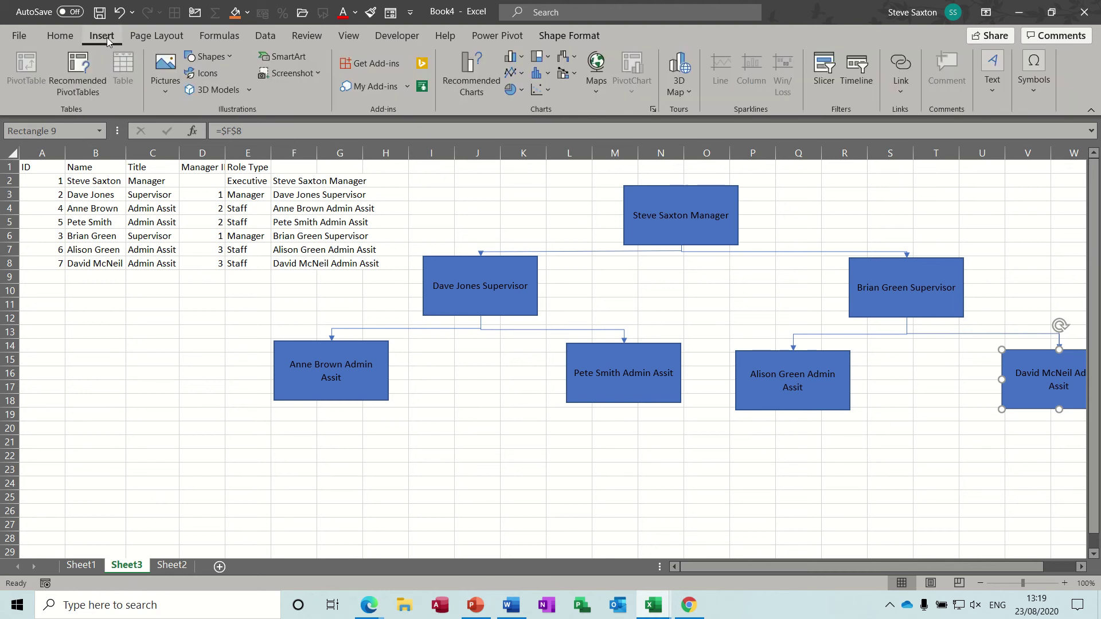
click(304, 63)
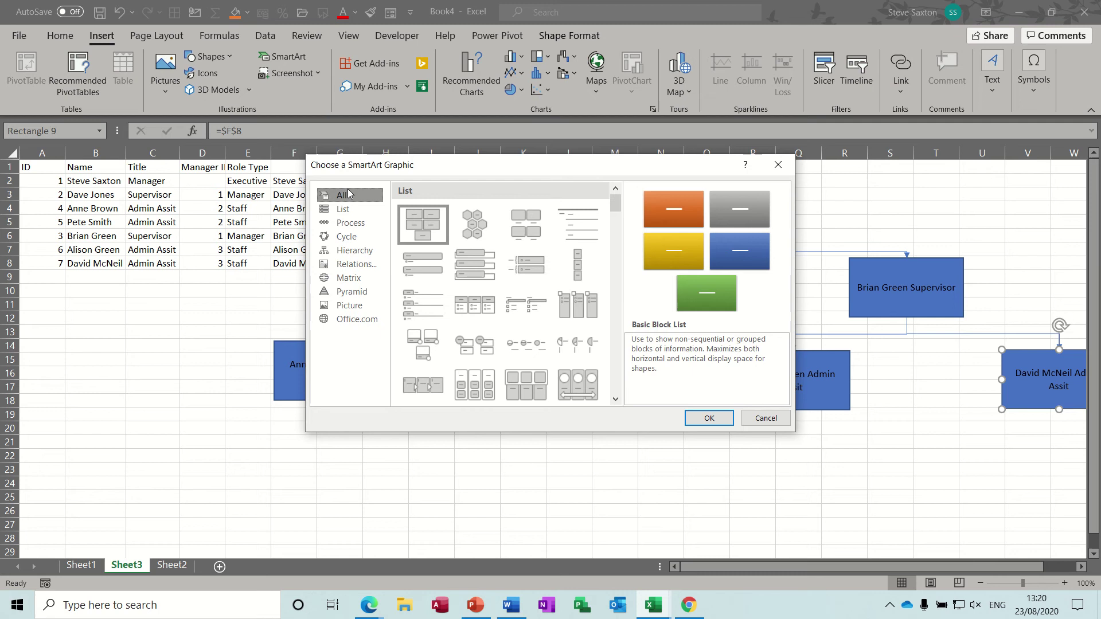
click(353, 252)
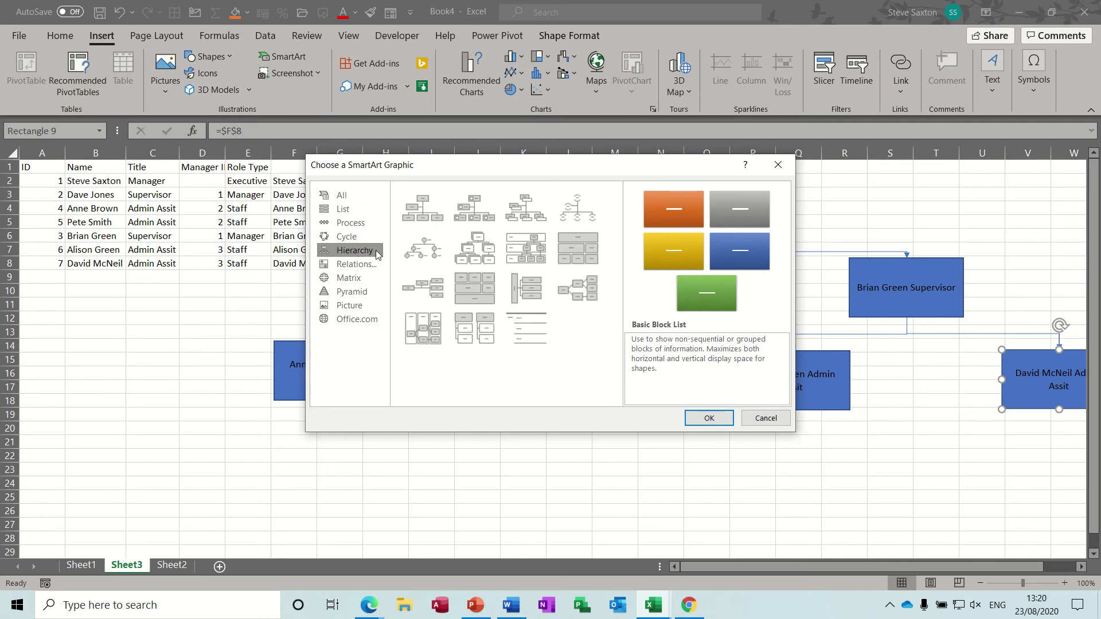
double_click(427, 212)
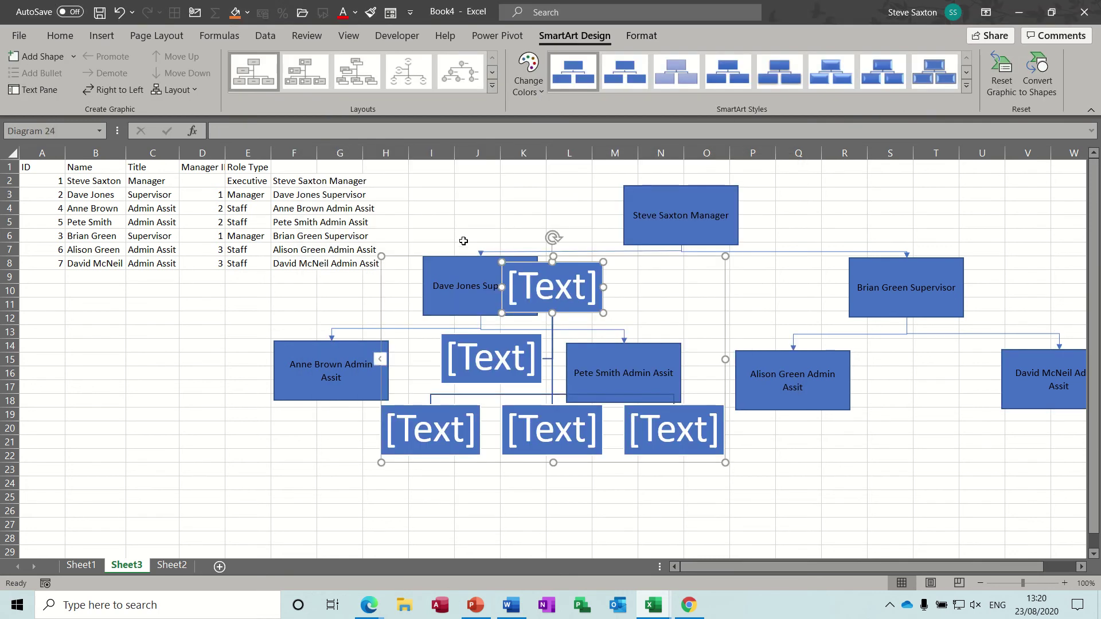
- Move the blank SmartArt chart aside, inspect its boxes, then delete it
drag(452, 256, 105, 314)
click(196, 342)
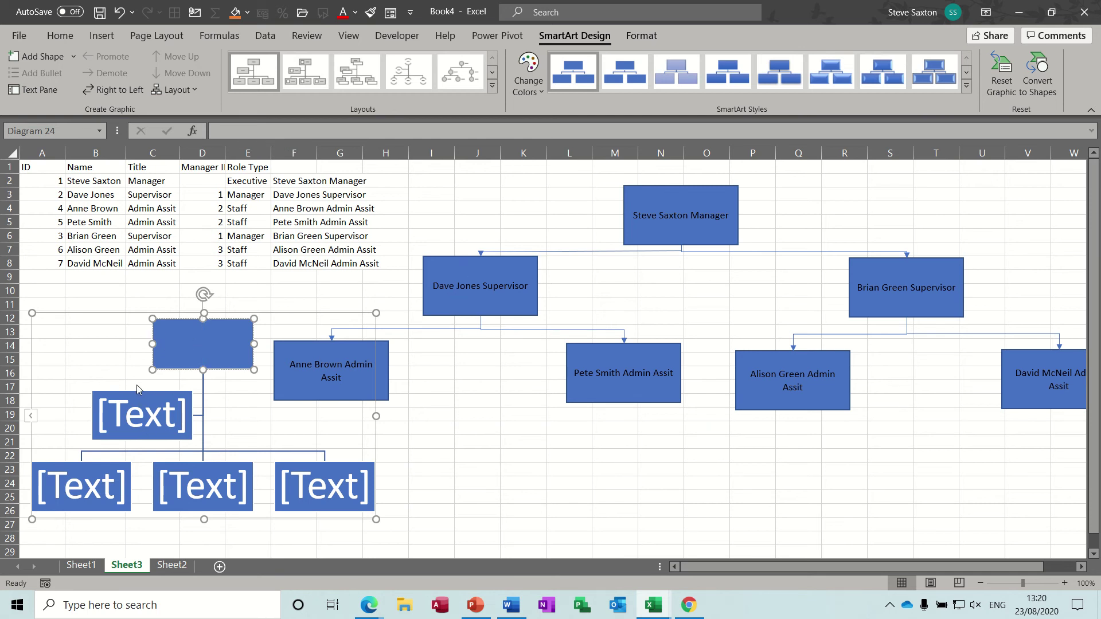
mouse_move(137, 391)
mouse_down()
mouse_move(107, 379)
mouse_move(119, 390)
mouse_up()
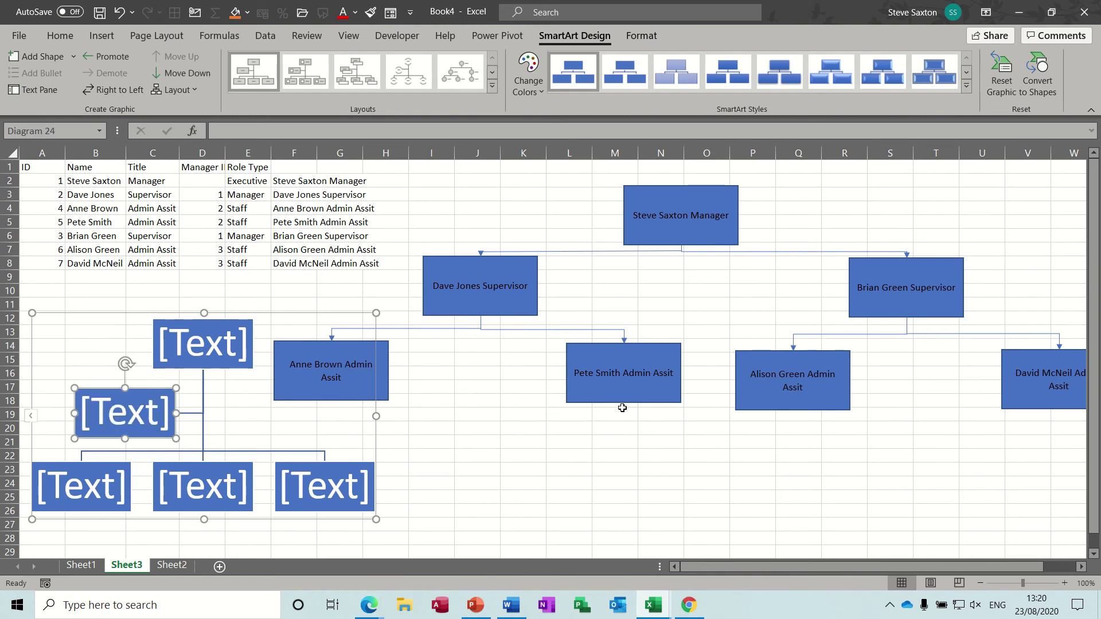
click(195, 343)
click(128, 407)
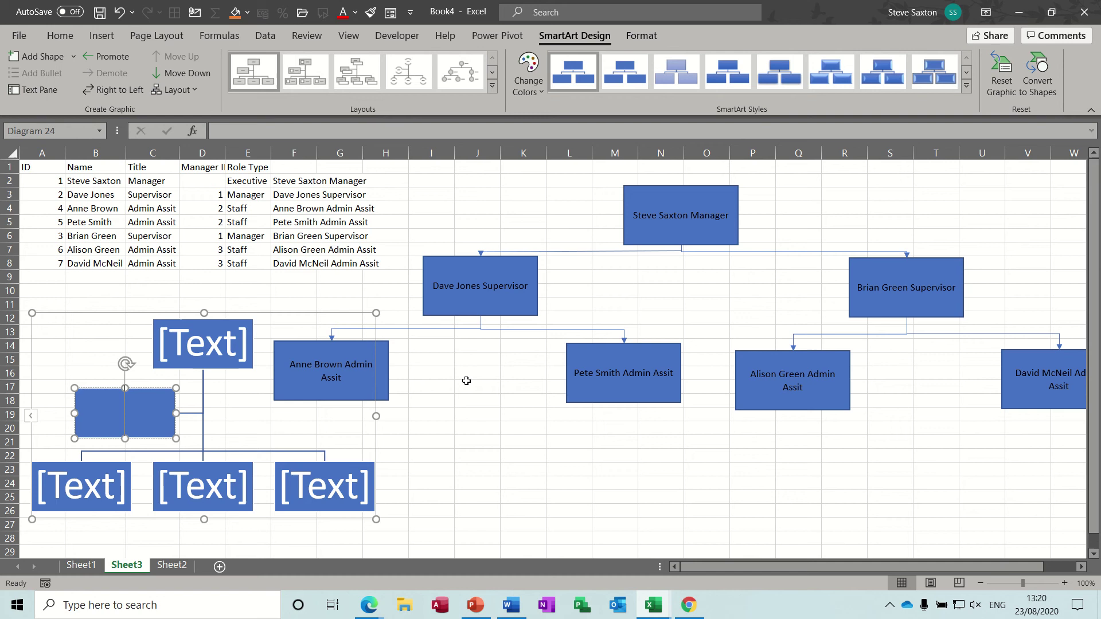
click(328, 312)
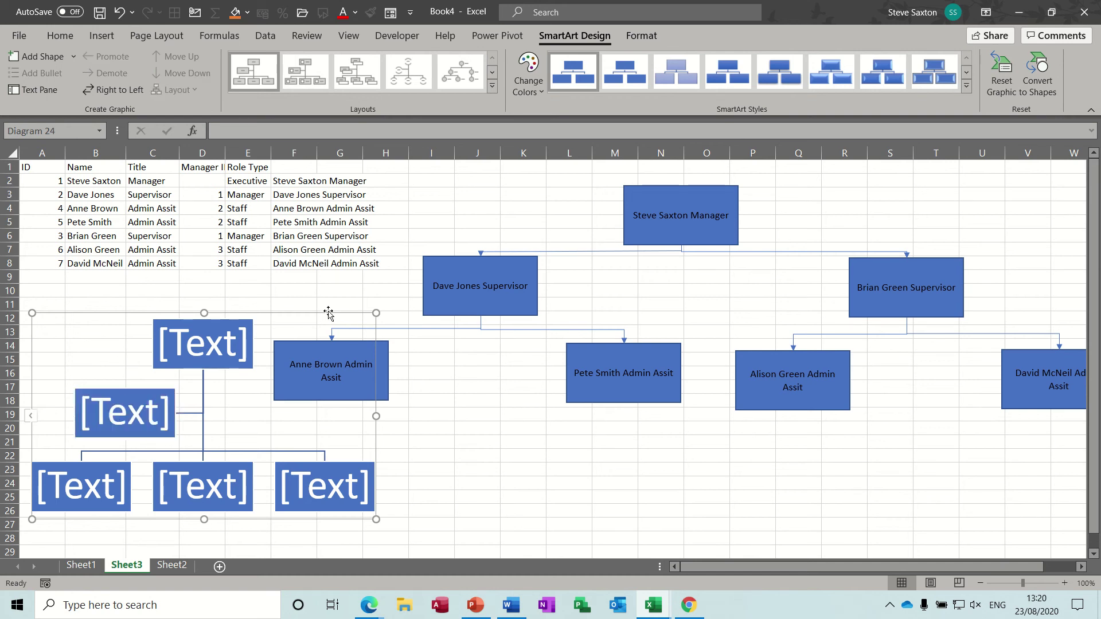
key(Delete)
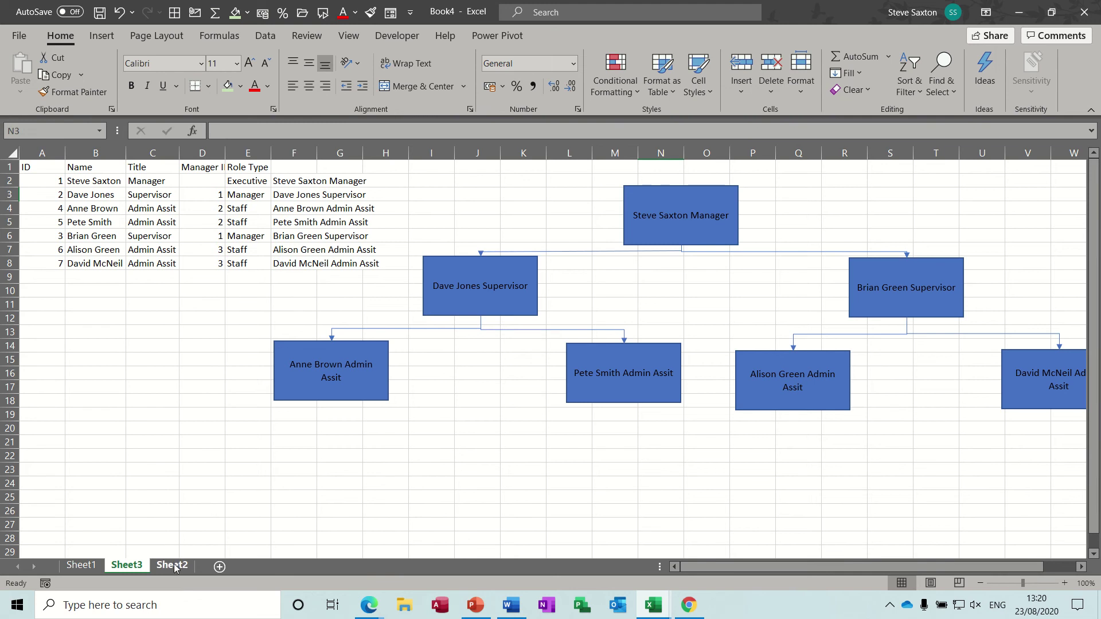
- On Sheet2, add employee ID 8 with the new person's name in row 9
click(172, 566)
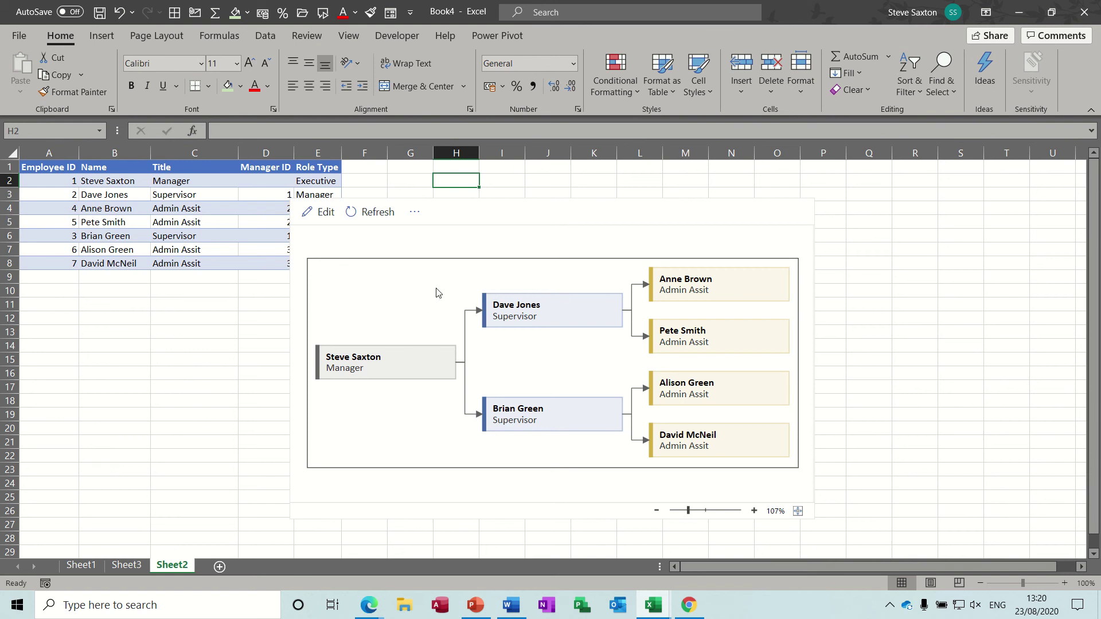
click(66, 277)
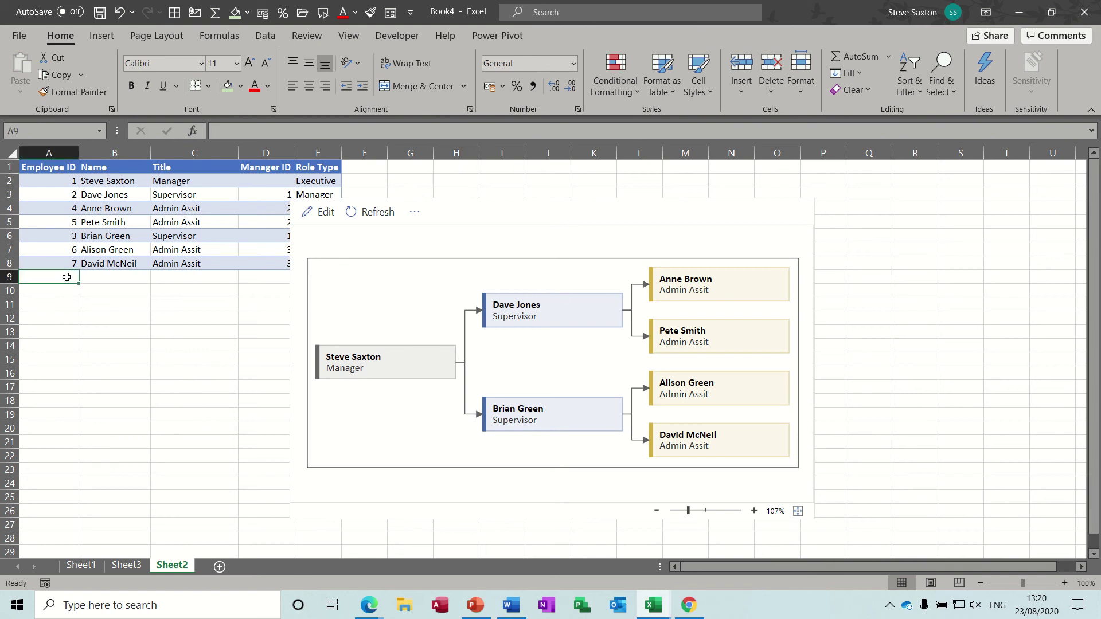
text(8)
key(Tab)
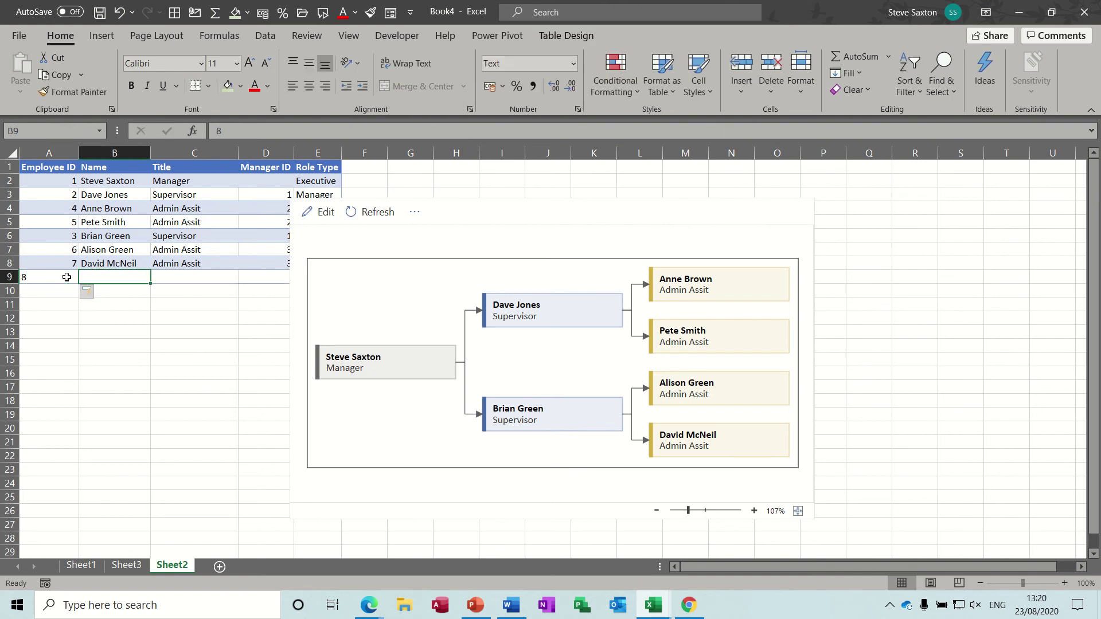
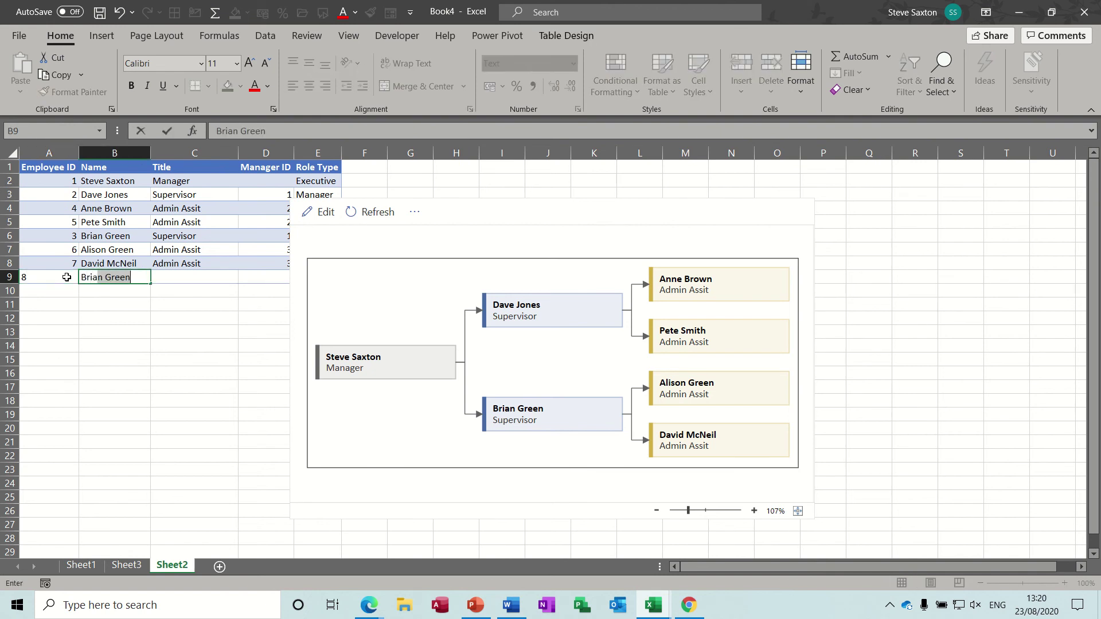
key(Tab)
- Give the new employee title Admin Assit and manager ID 7, then refresh the org chart
text(A)
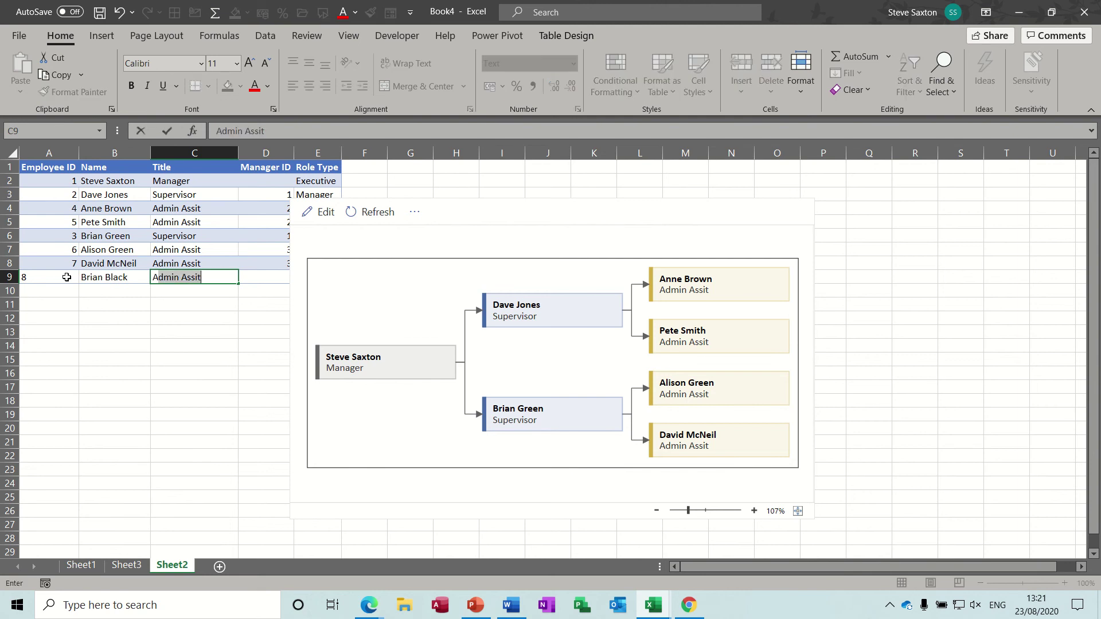
text(dm)
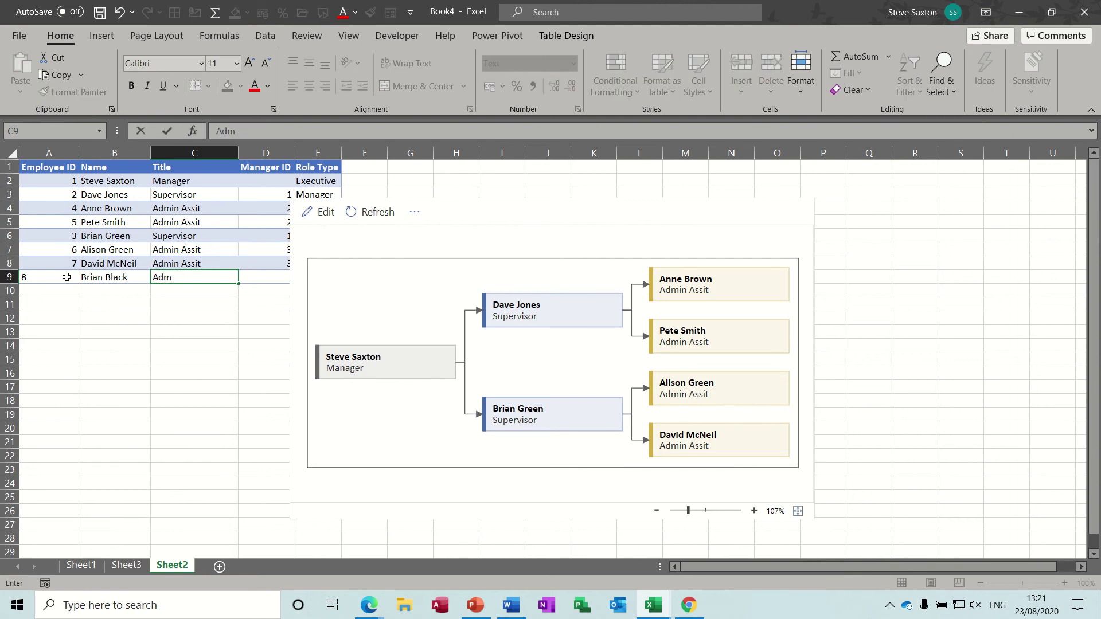
text(mm)
click(267, 278)
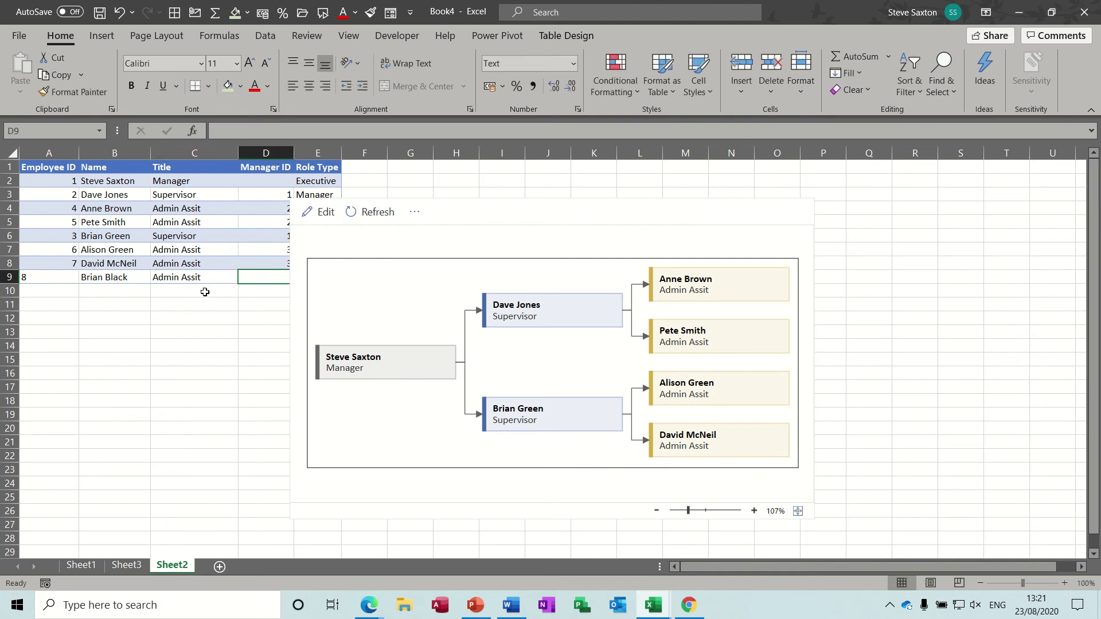
text(7)
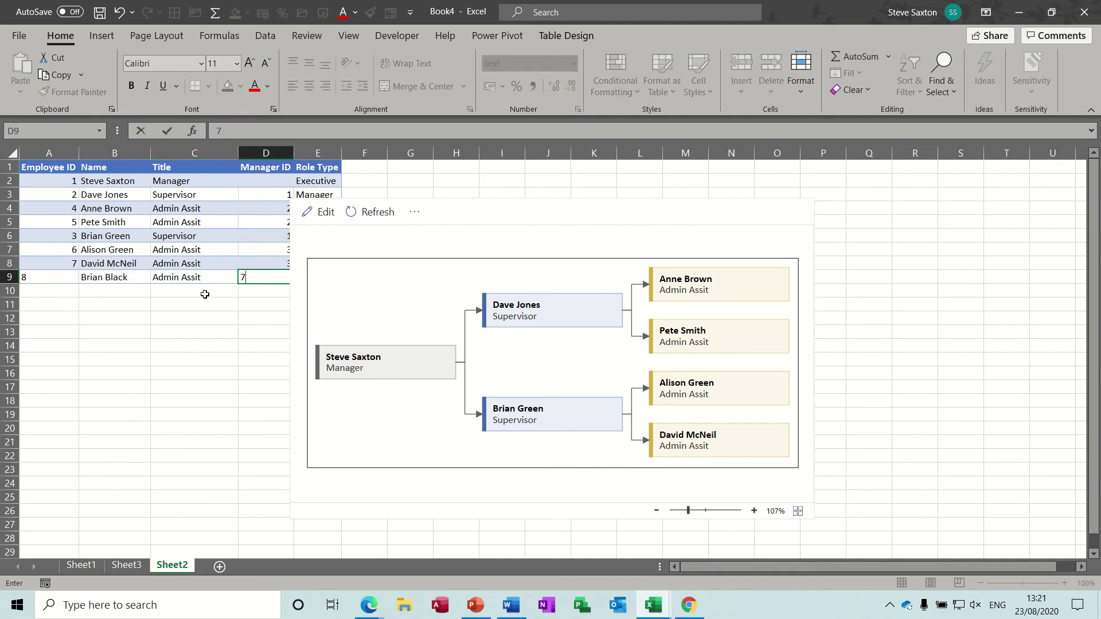
key(Tab)
click(211, 290)
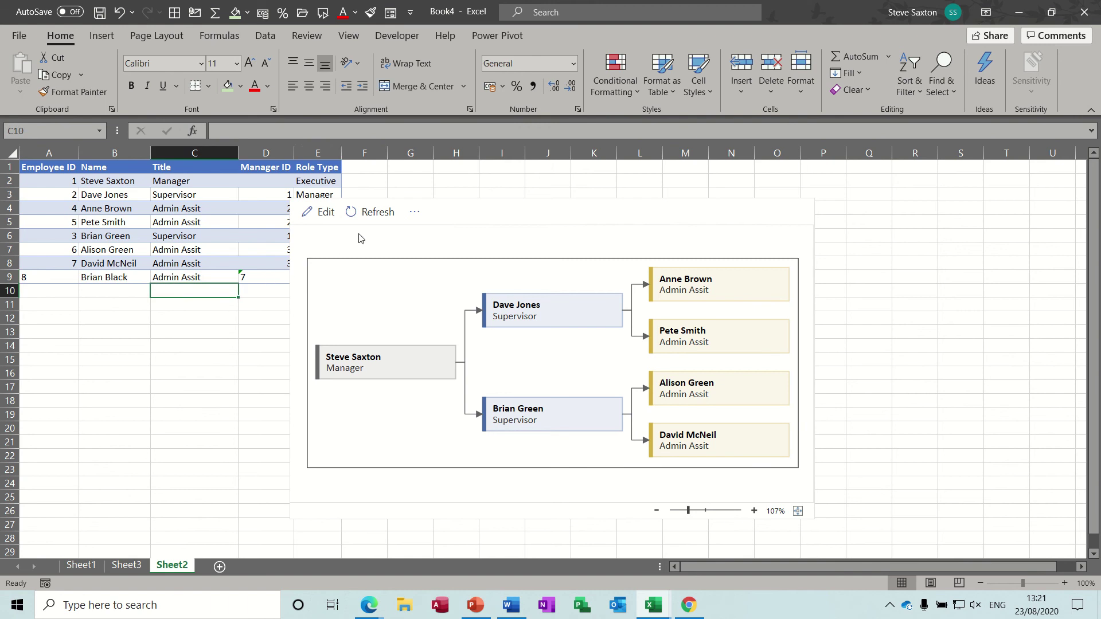
click(376, 215)
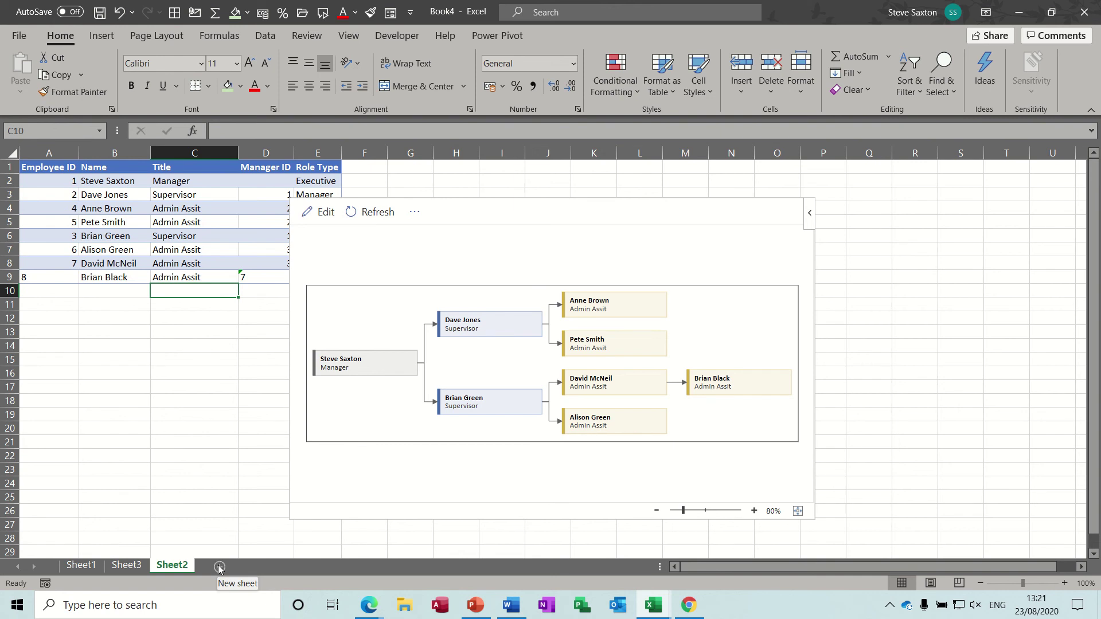
- Add Sheet4 and select cell B2 for the new diagram
click(219, 567)
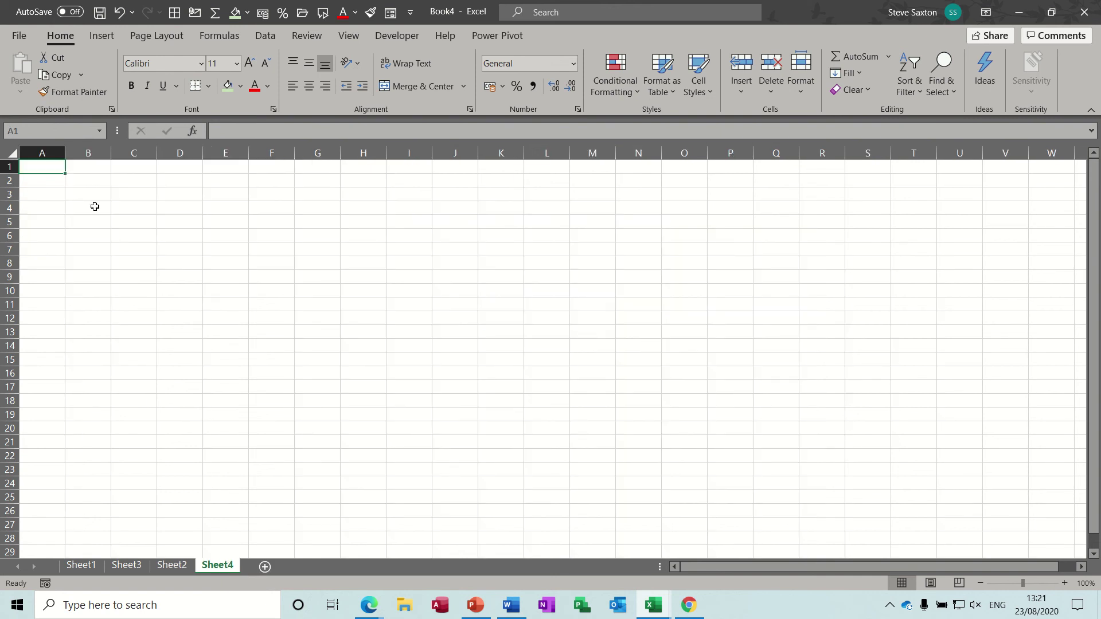
click(88, 182)
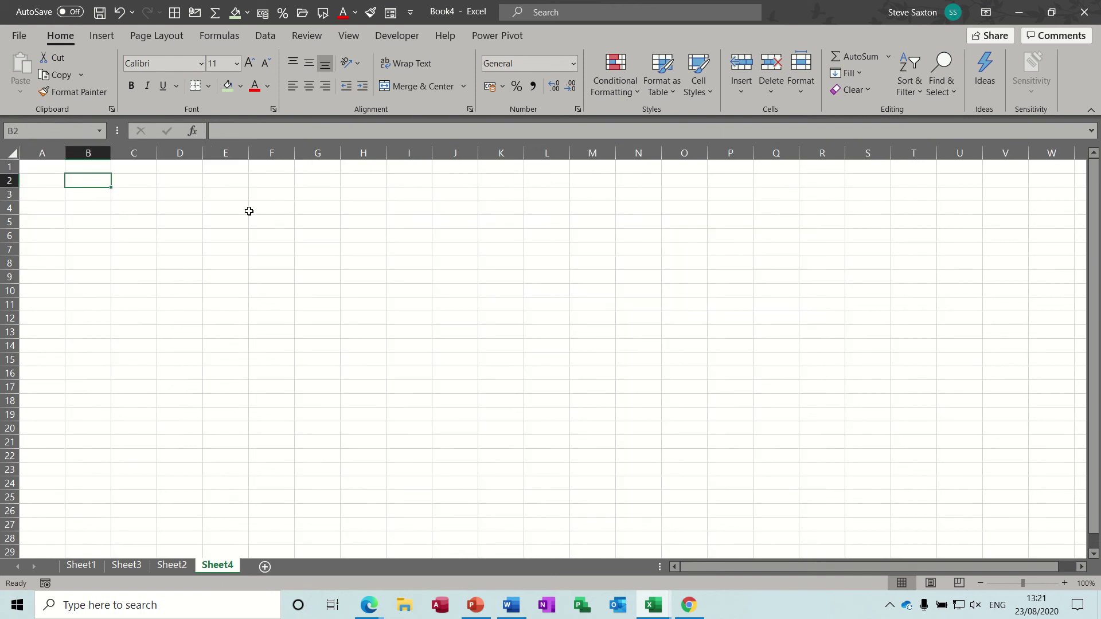
click(102, 36)
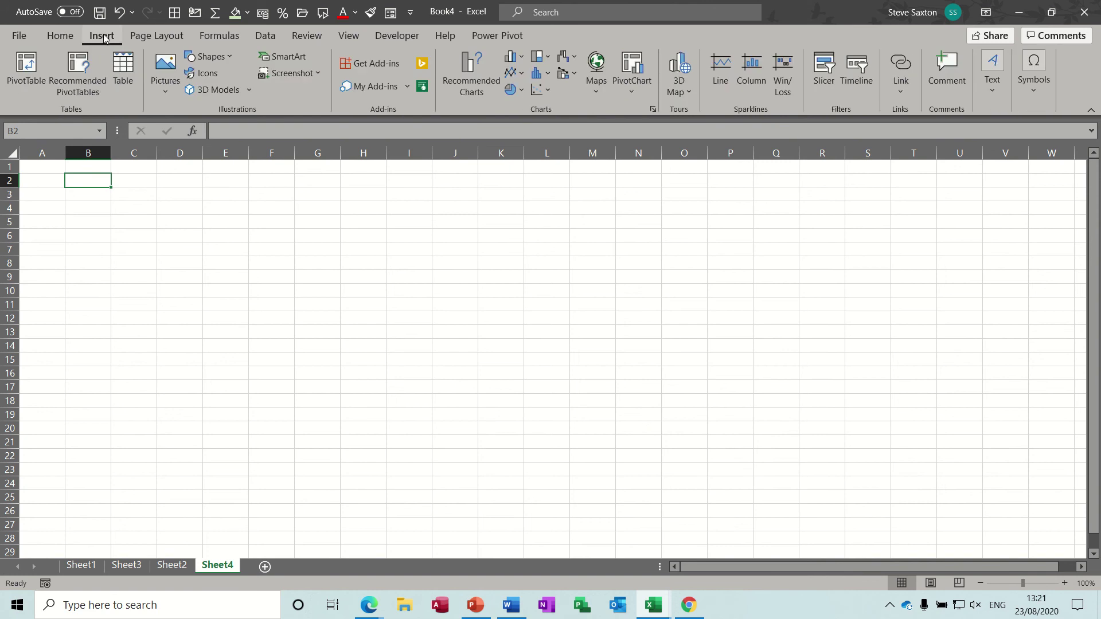
click(407, 90)
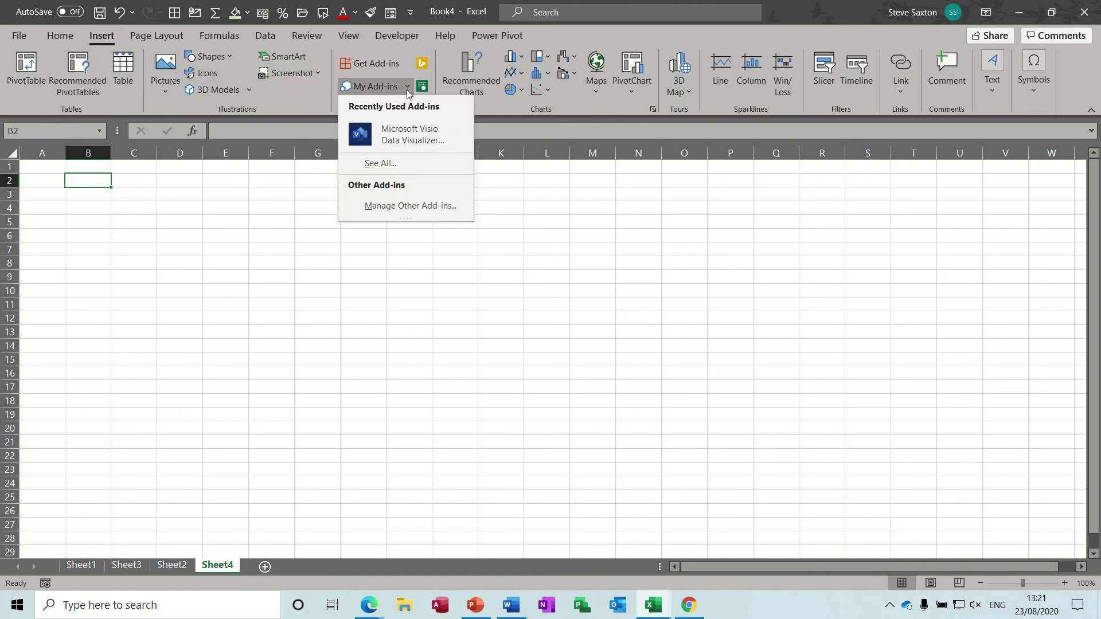
click(407, 90)
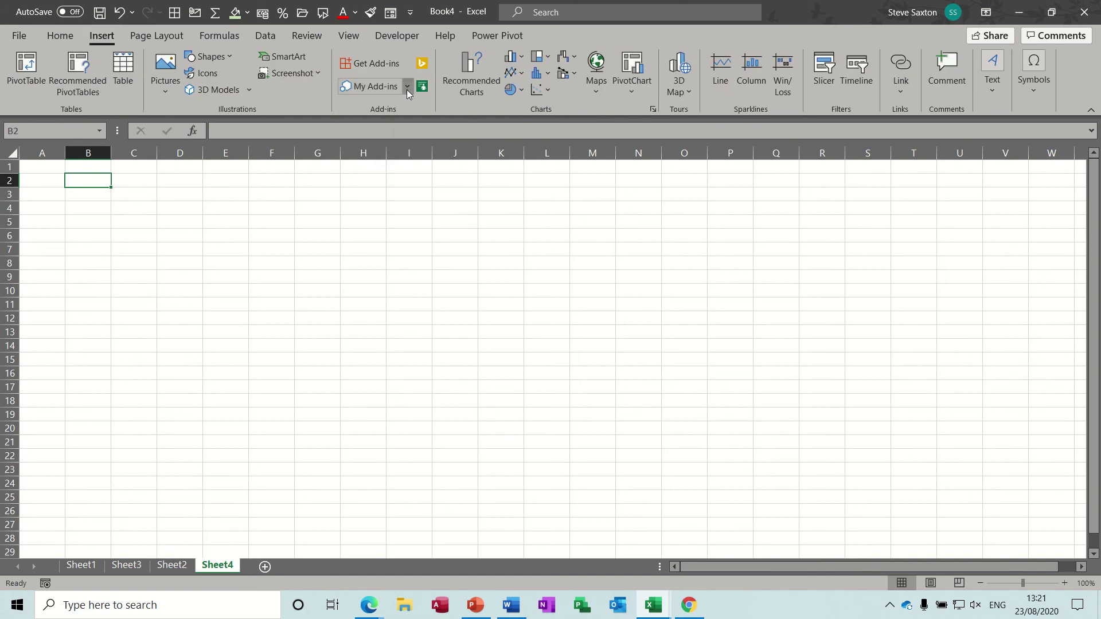
- Insert the Microsoft Visio Data Visualizer add-in from My Add-ins
click(374, 90)
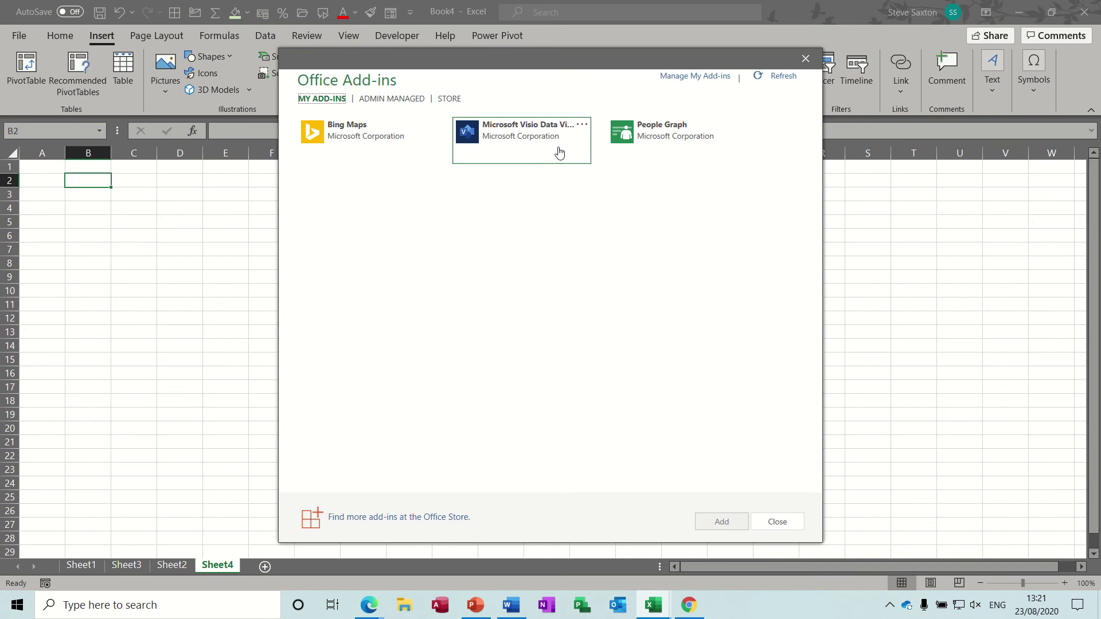
mouse_move(404, 121)
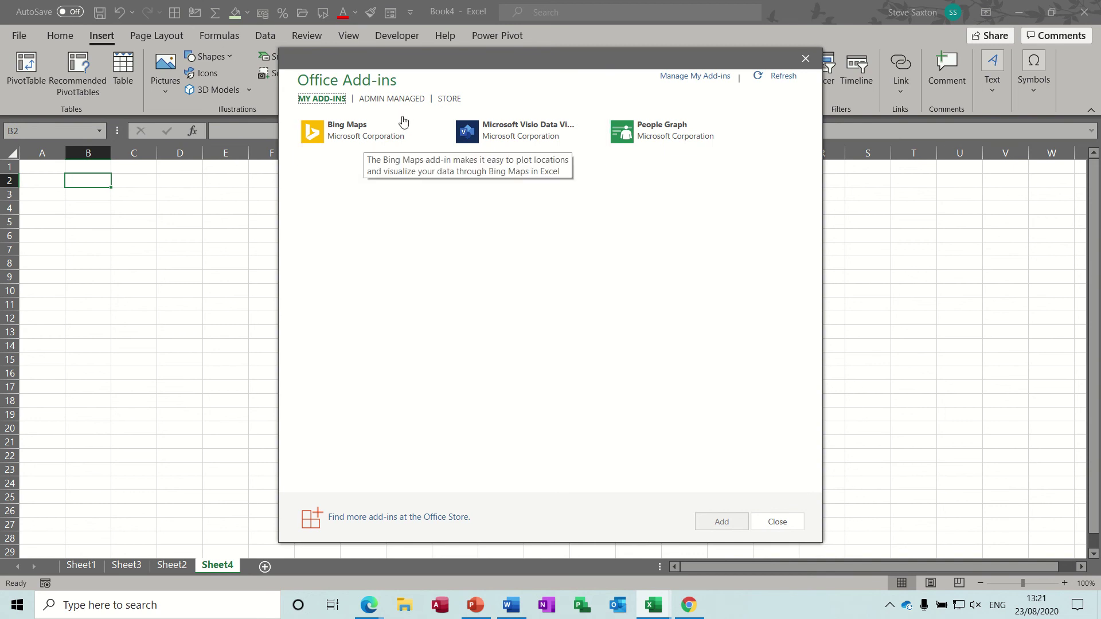
click(447, 99)
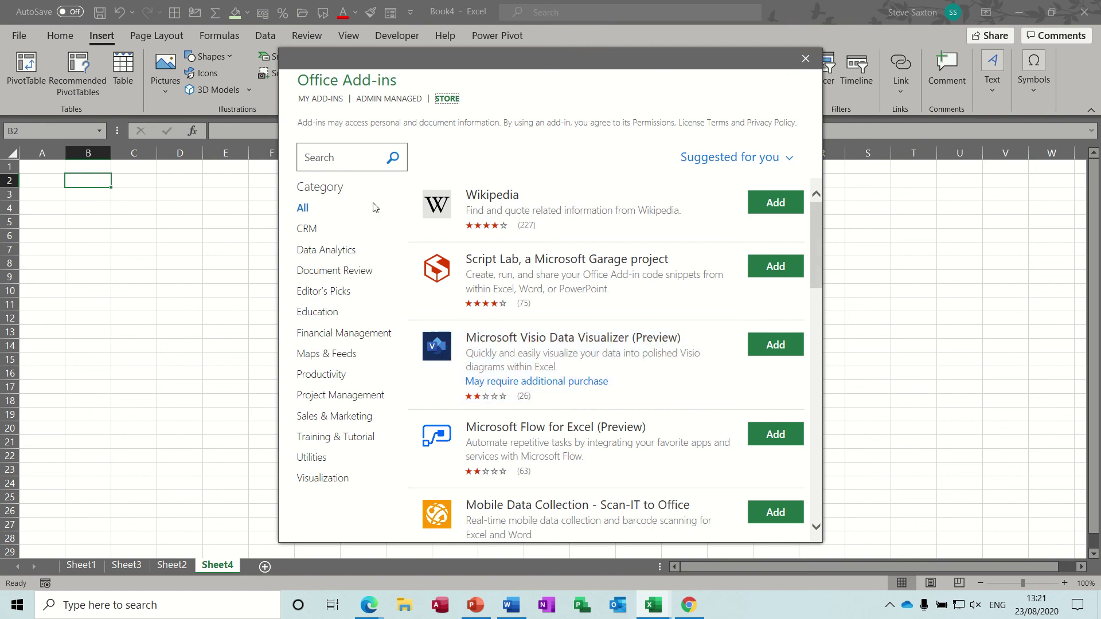
click(308, 101)
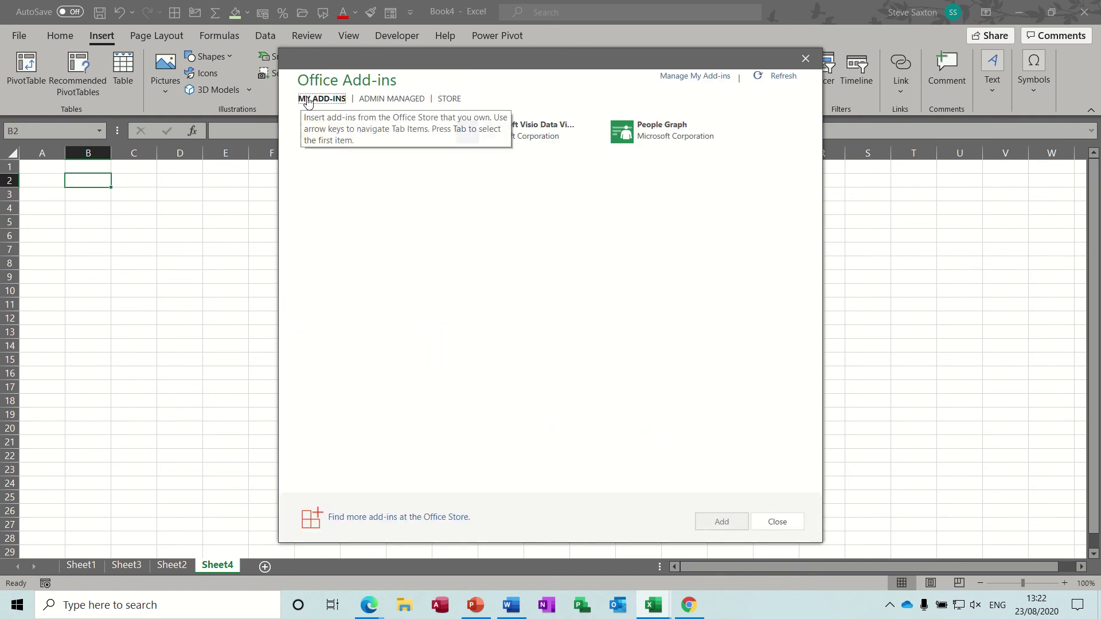
click(525, 134)
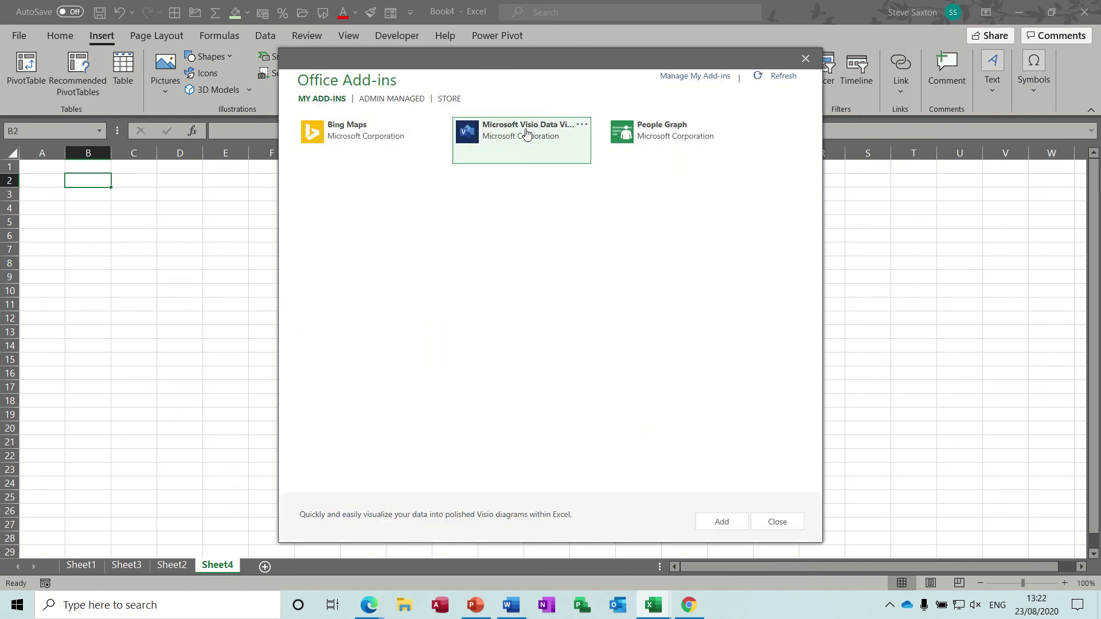
click(718, 521)
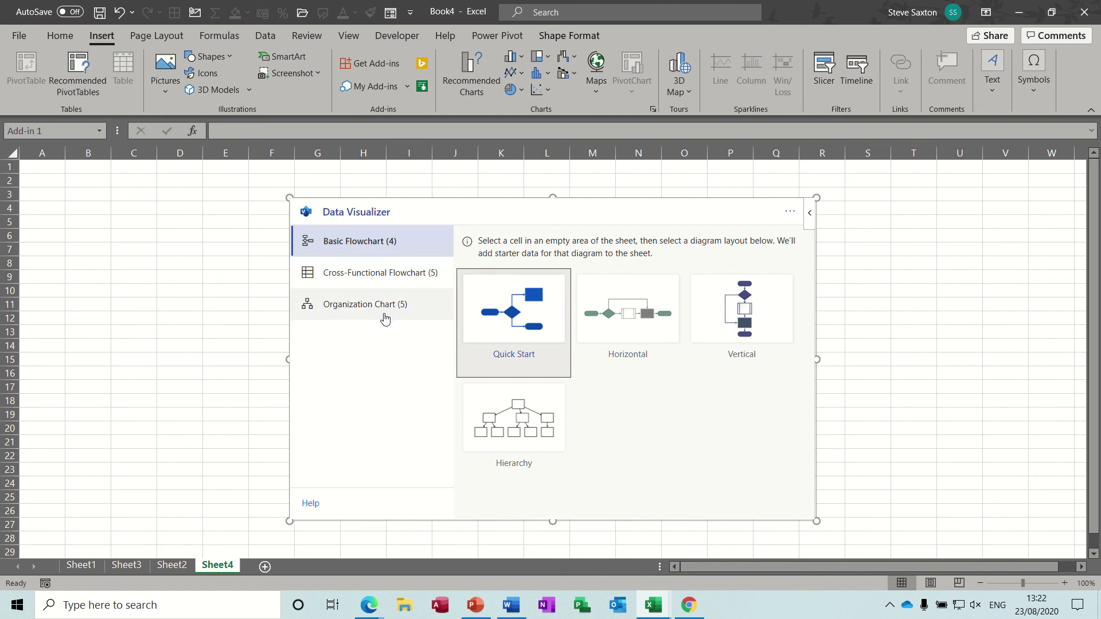
- Generate a horizontal org chart with starter data and review the Employee ID, Name and Title tips
click(359, 306)
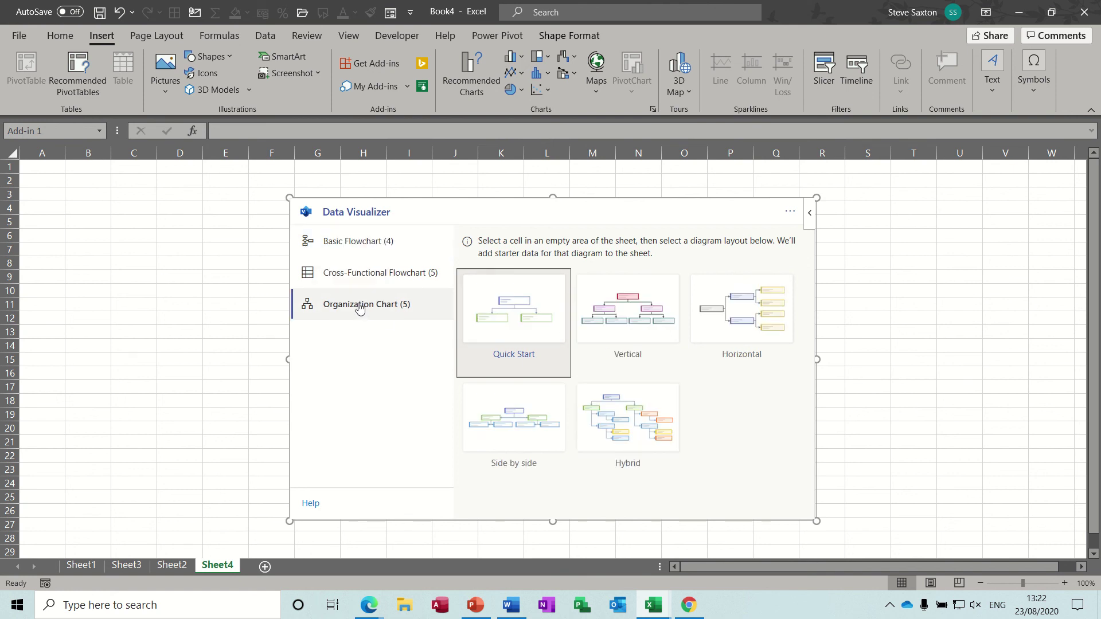
click(742, 315)
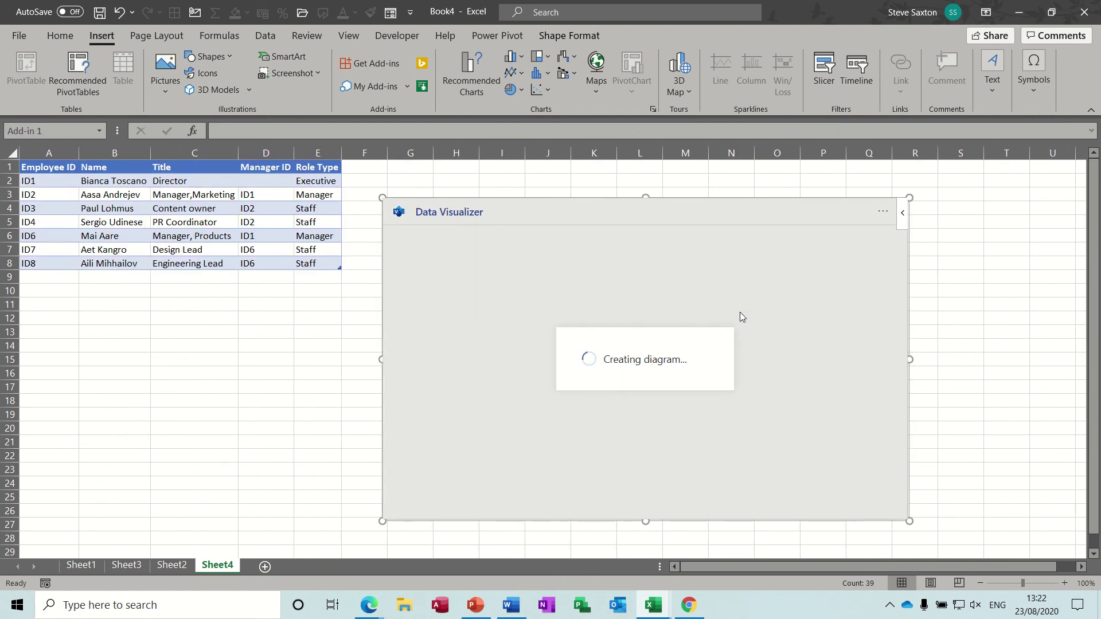
click(62, 167)
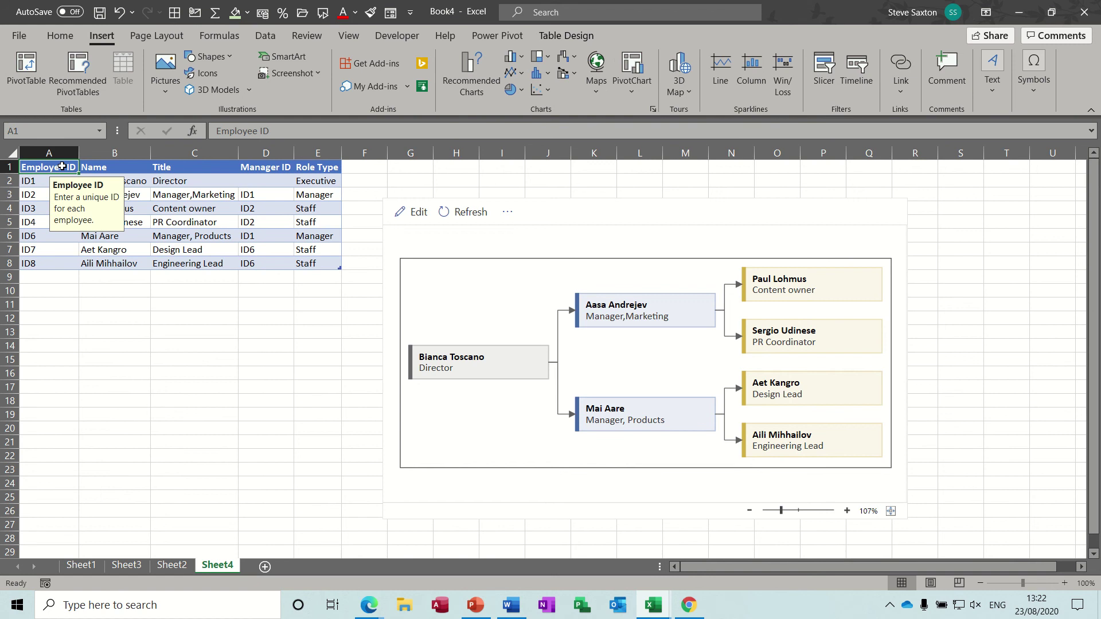
click(117, 167)
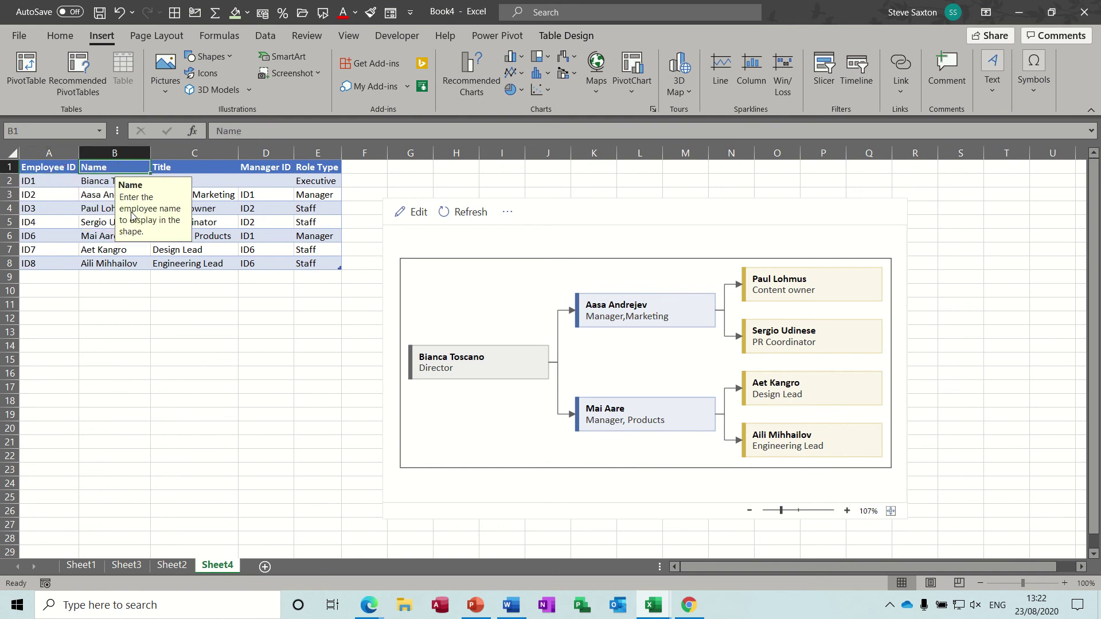
click(200, 167)
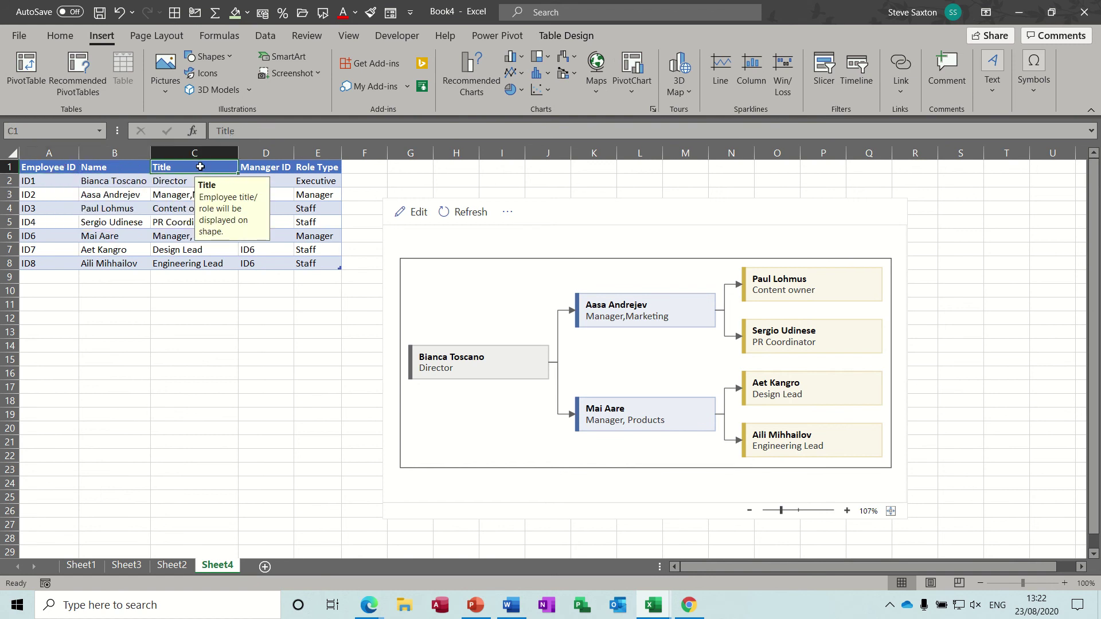
- Review the Manager ID and Role Type input tips, then recheck the other headers
click(266, 170)
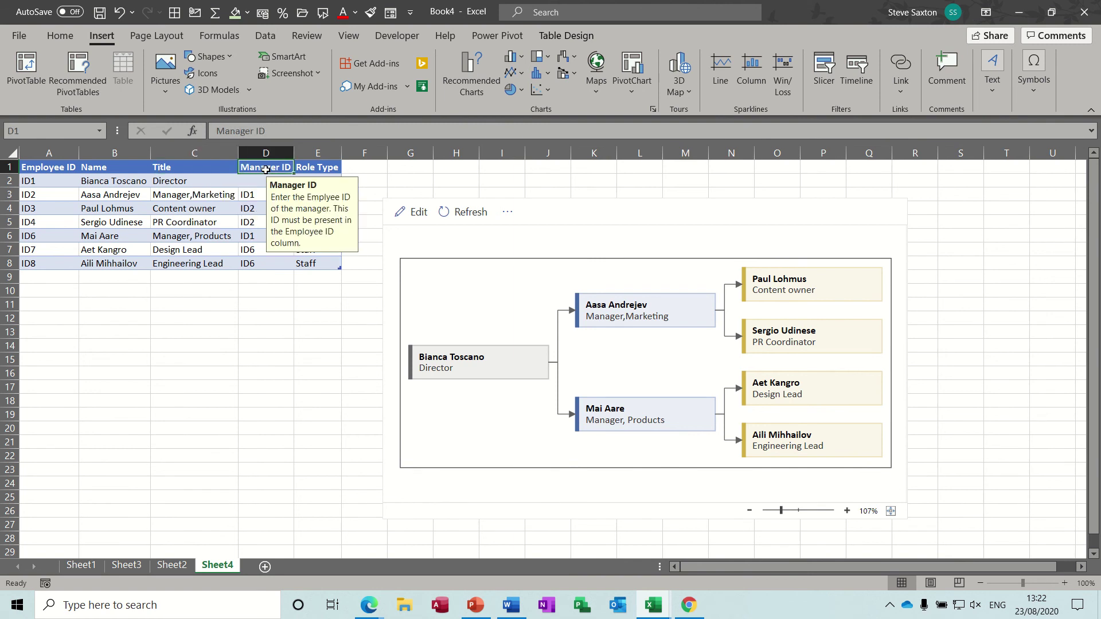
click(319, 167)
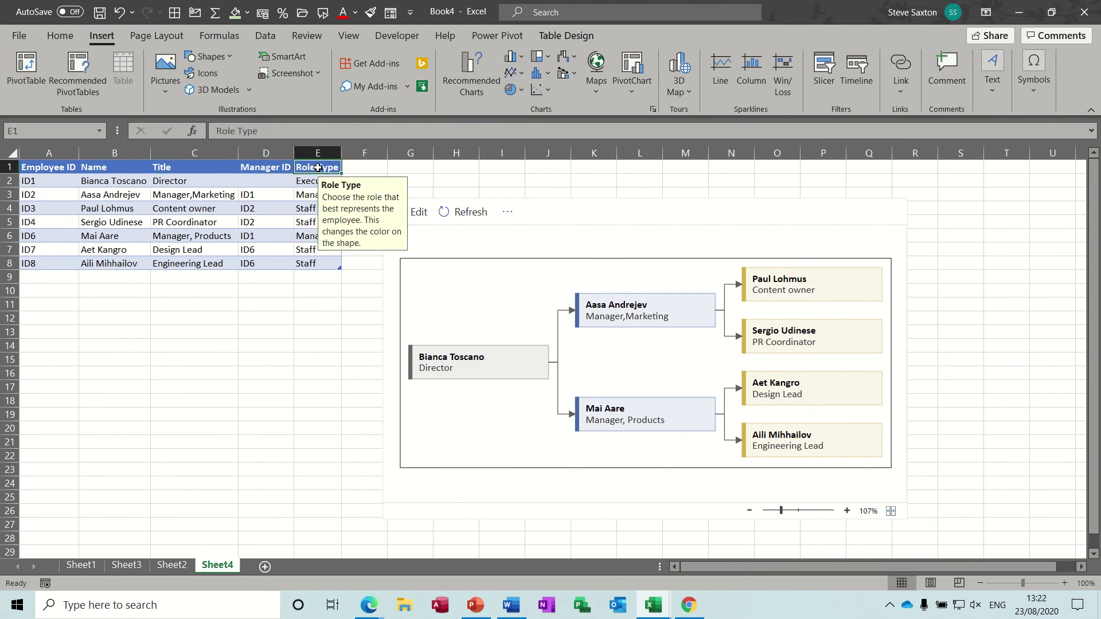
click(265, 170)
click(182, 171)
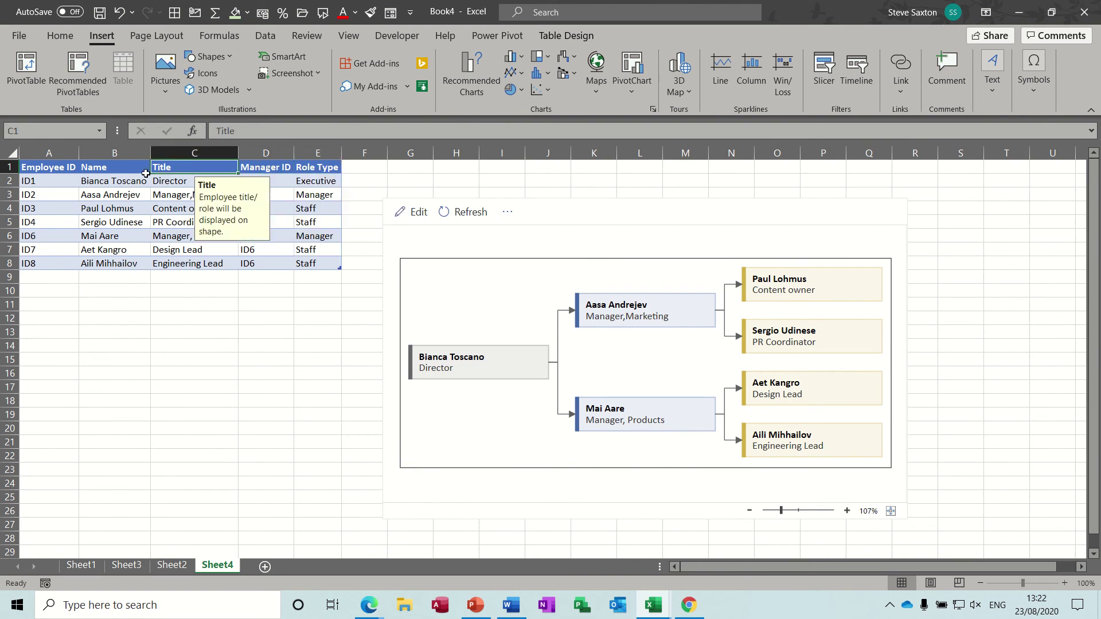
click(118, 171)
click(58, 168)
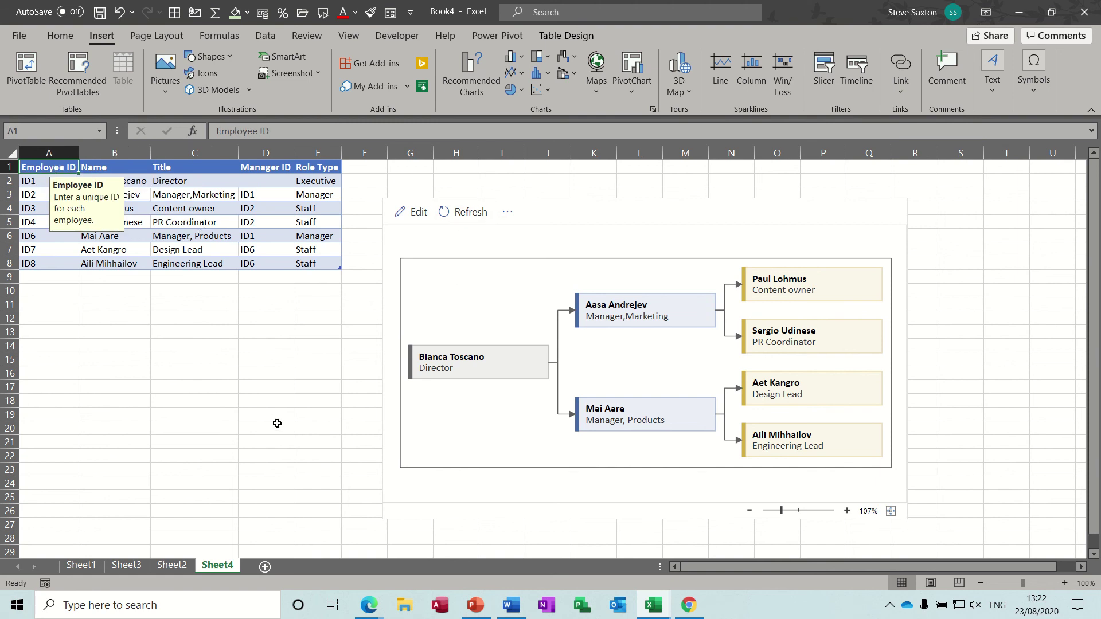
- Copy the seven employee rows A2:E8 from Sheet3 and paste them at Sheet4's A2
click(174, 566)
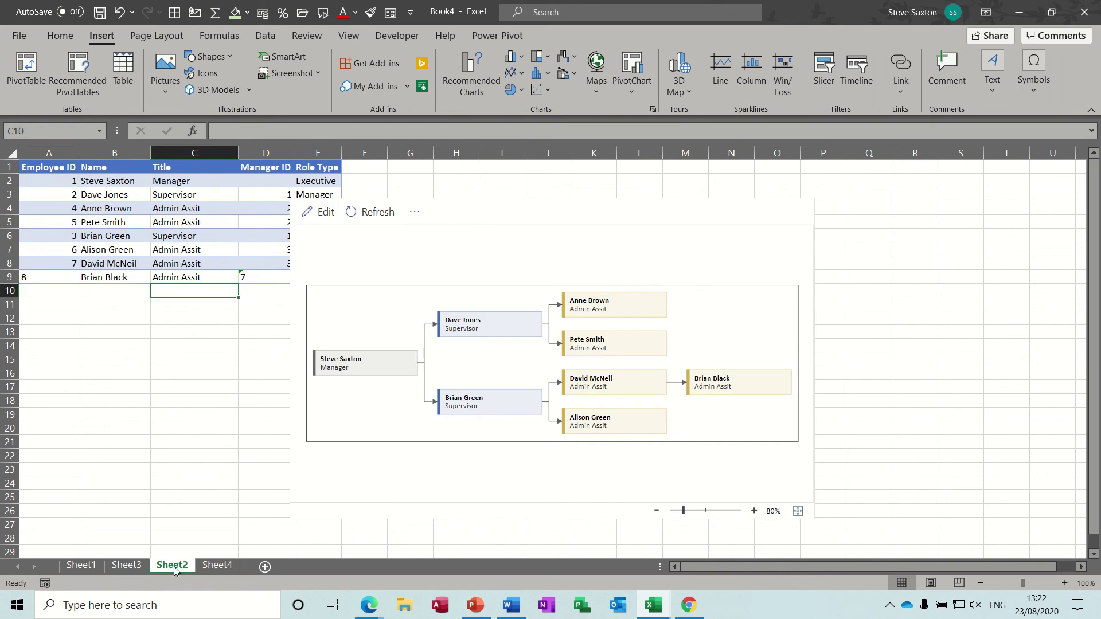
click(123, 566)
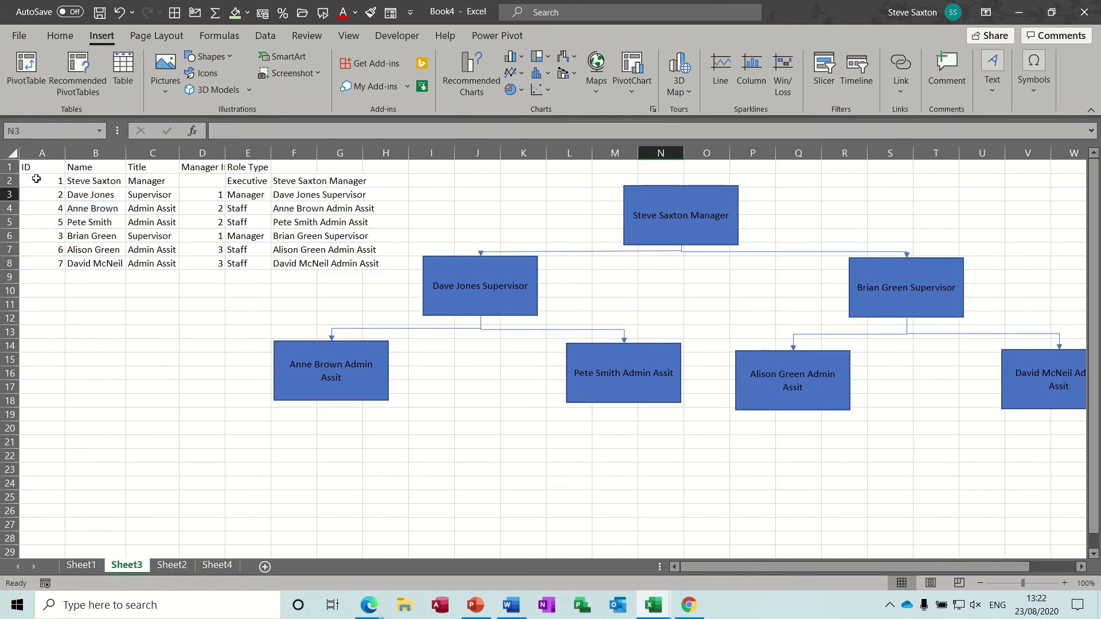
drag(34, 178, 245, 259)
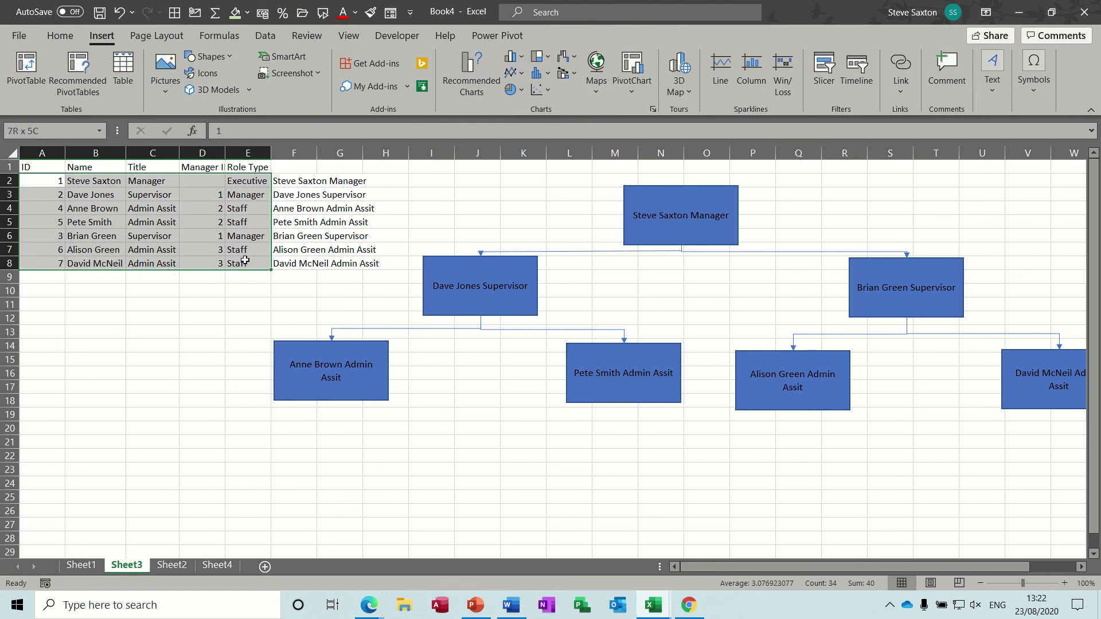
drag(245, 261, 245, 261)
key(ctrl+c)
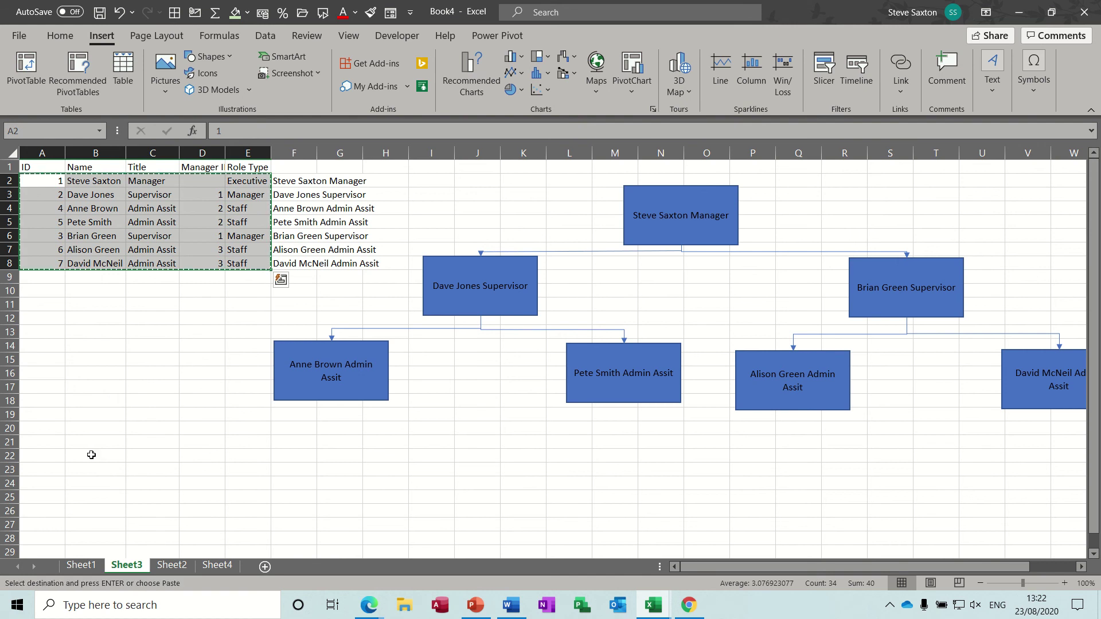
click(88, 567)
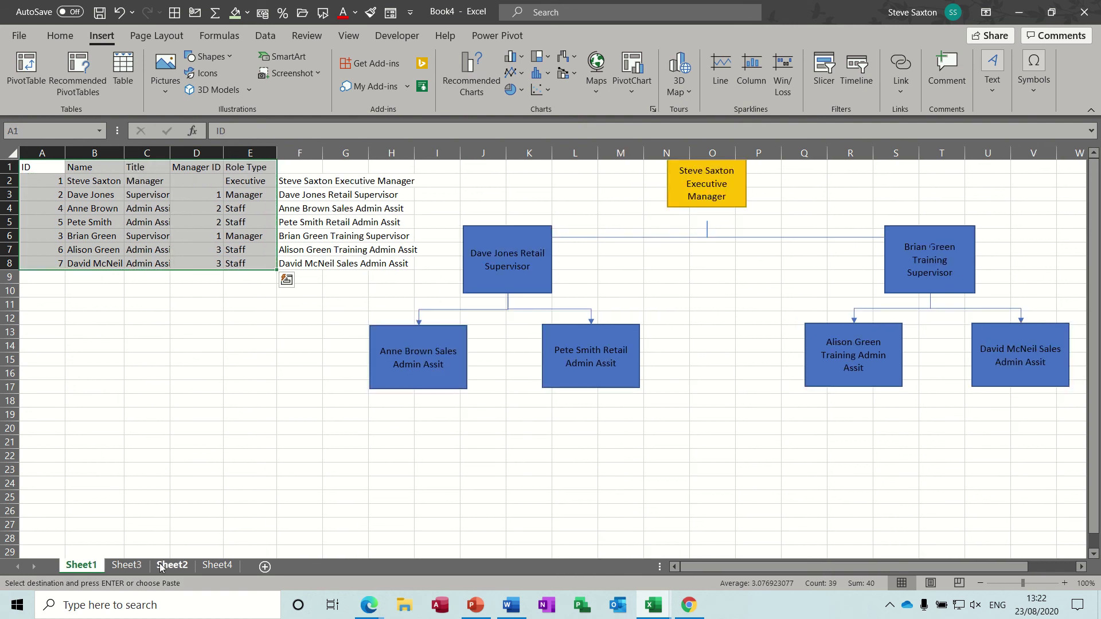
click(215, 567)
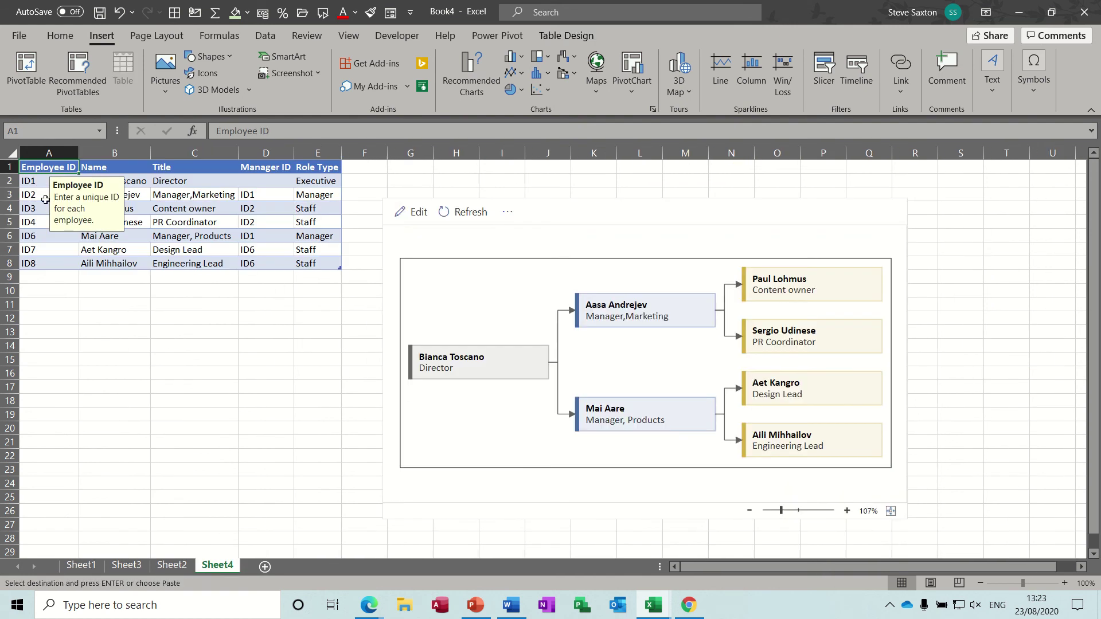
click(36, 188)
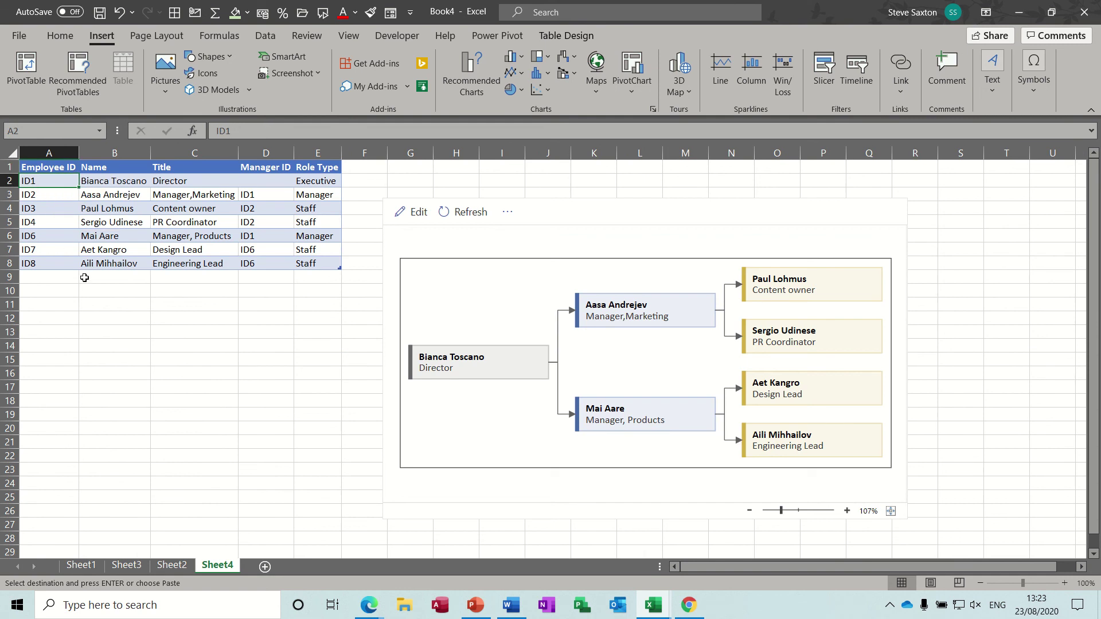
key(ctrl+v)
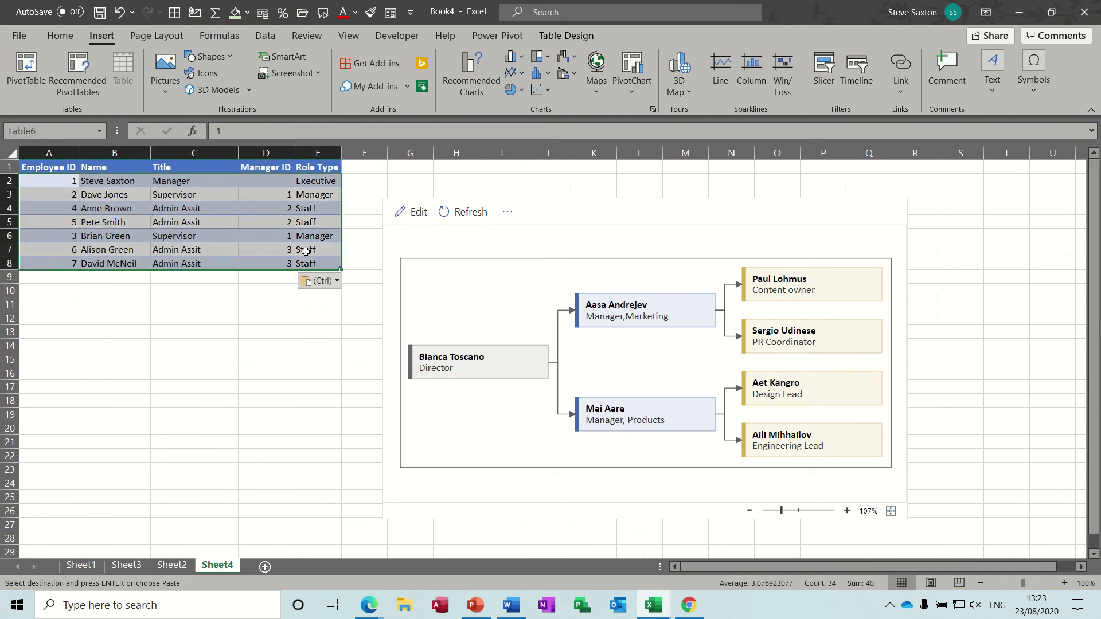
- Refresh the Visio org chart to show one Manager, two Supervisors and four Admin Assits
click(467, 216)
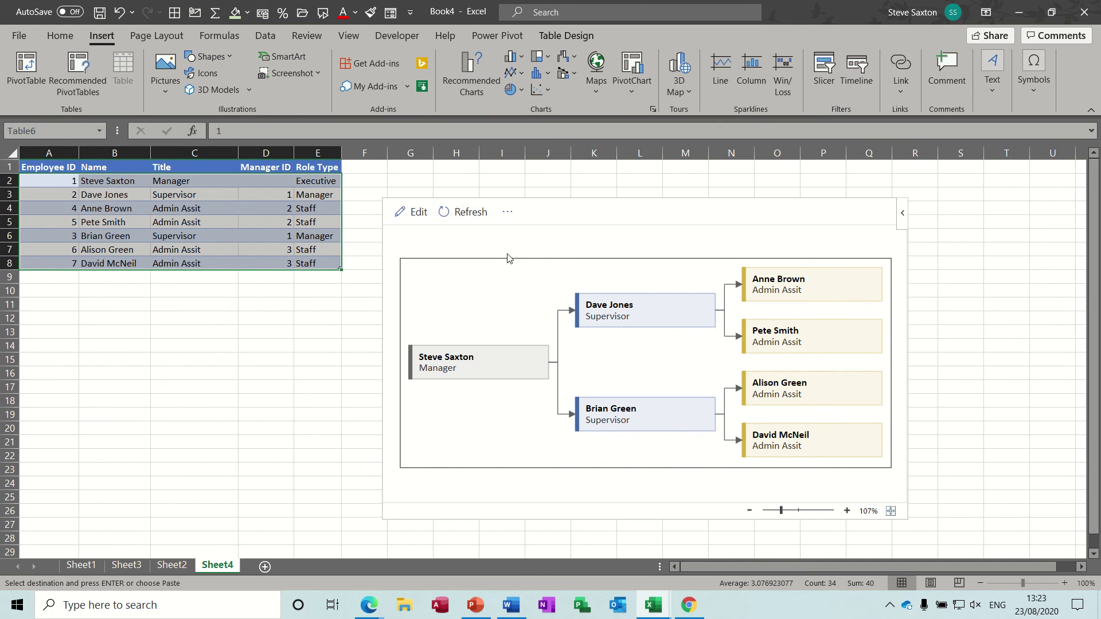
click(901, 217)
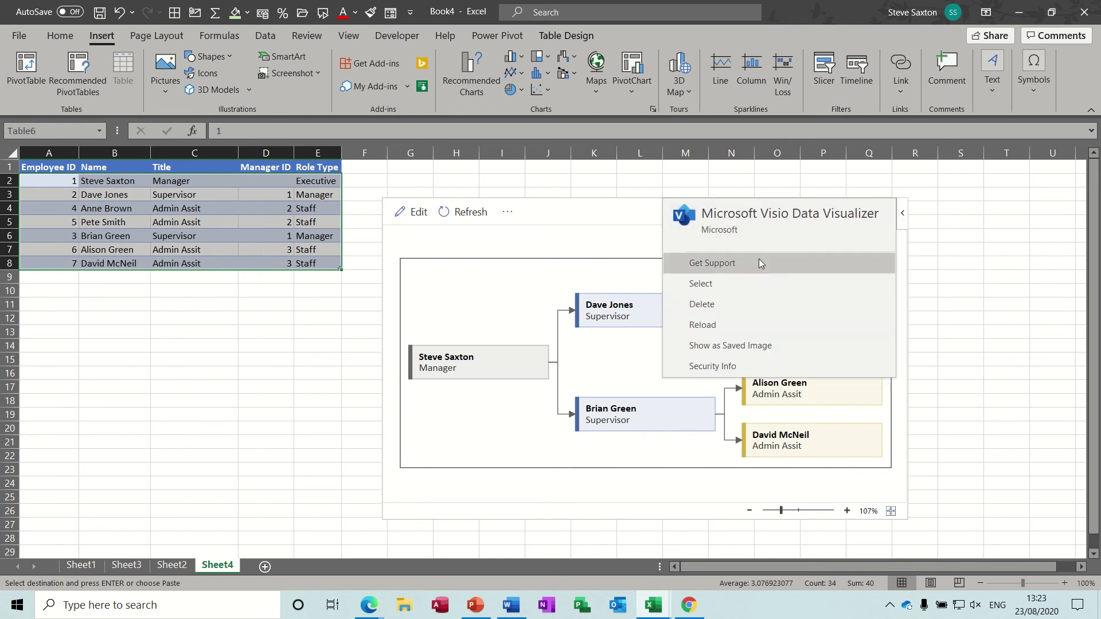
click(602, 243)
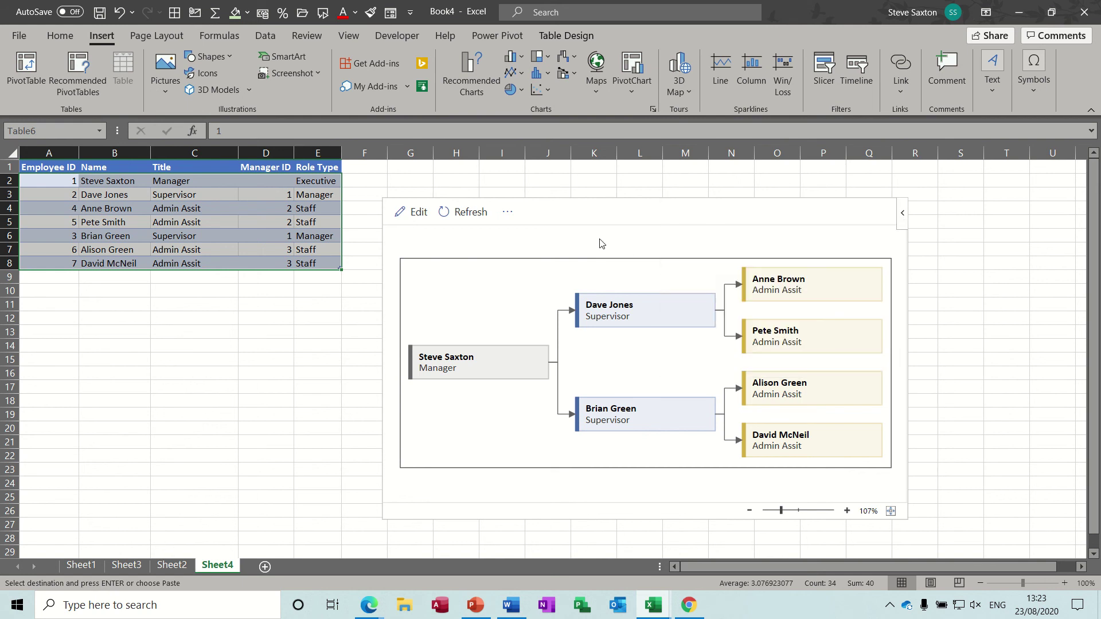
click(409, 213)
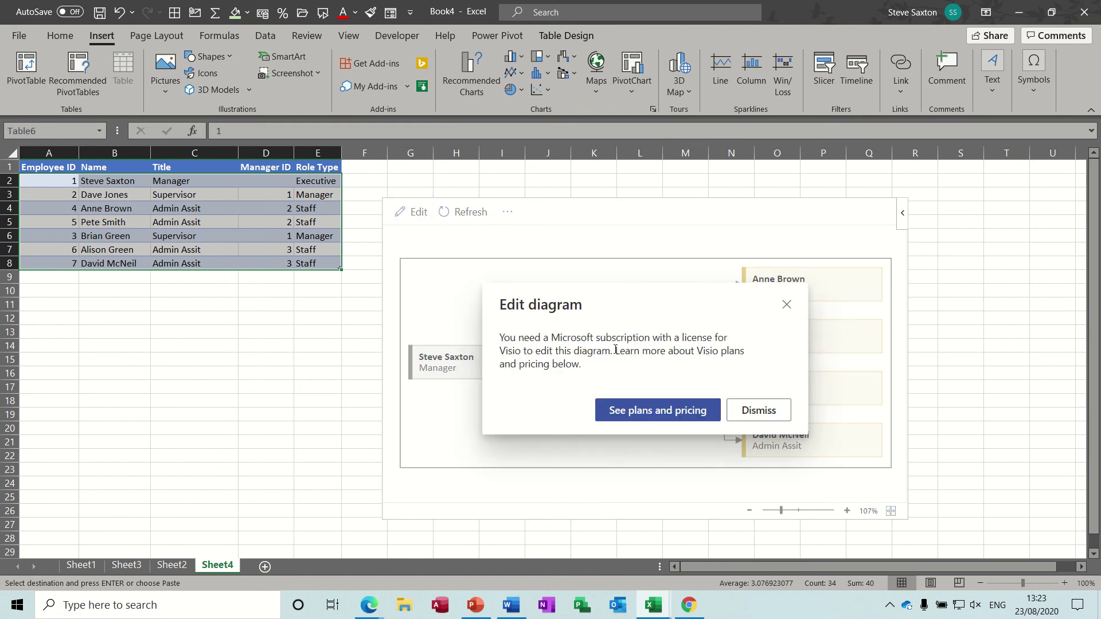
click(756, 414)
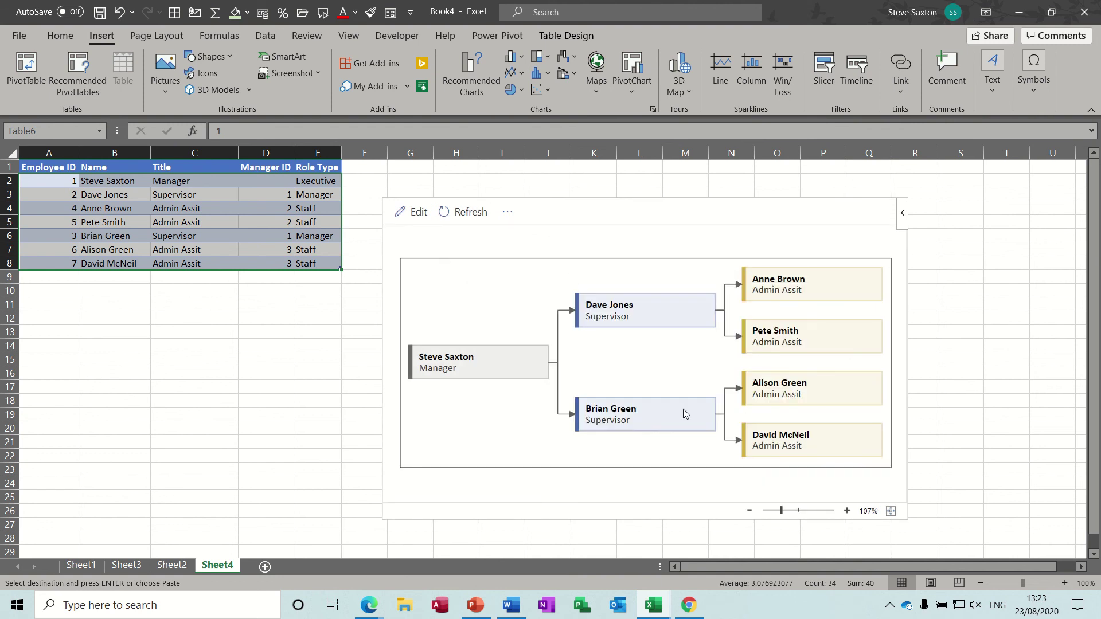
- Try different zoom levels on the org chart diagram, settling near 75%
click(749, 511)
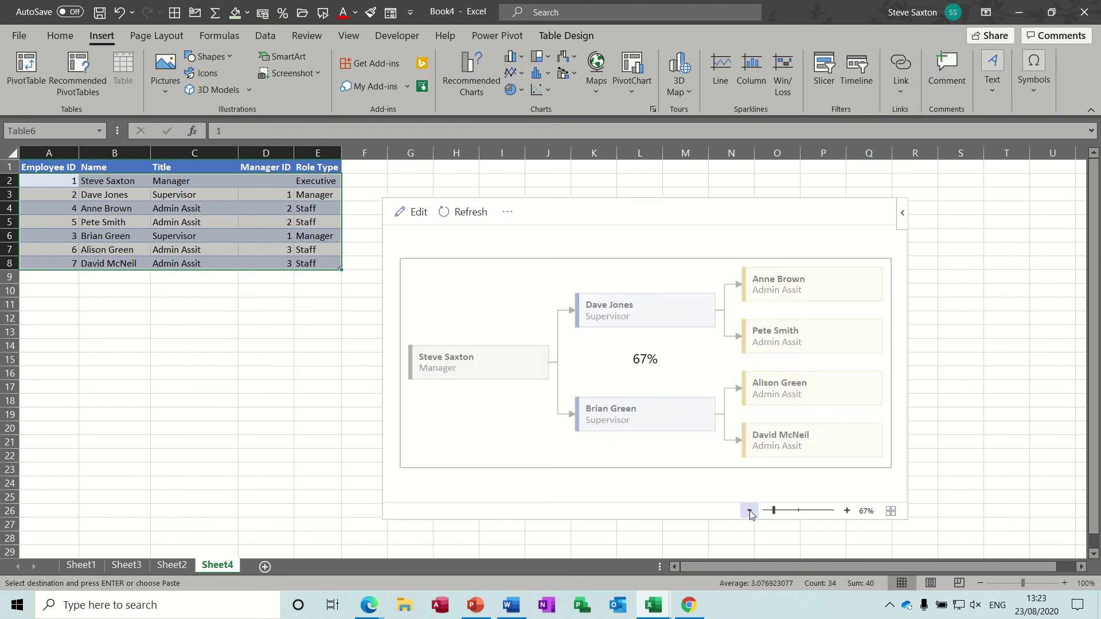
click(833, 511)
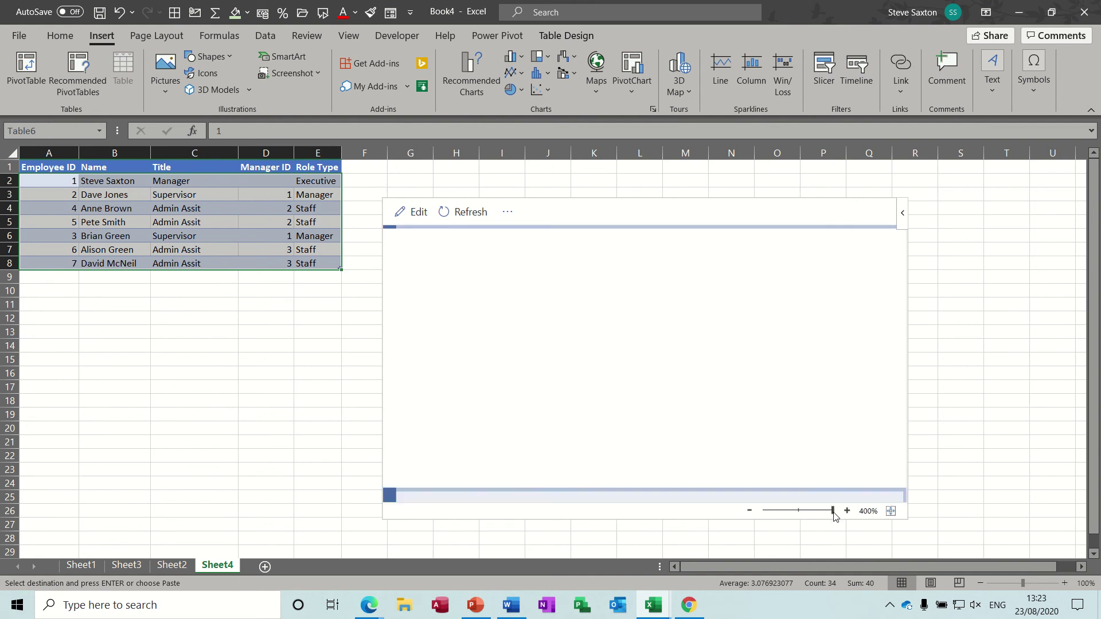
drag(835, 515, 775, 511)
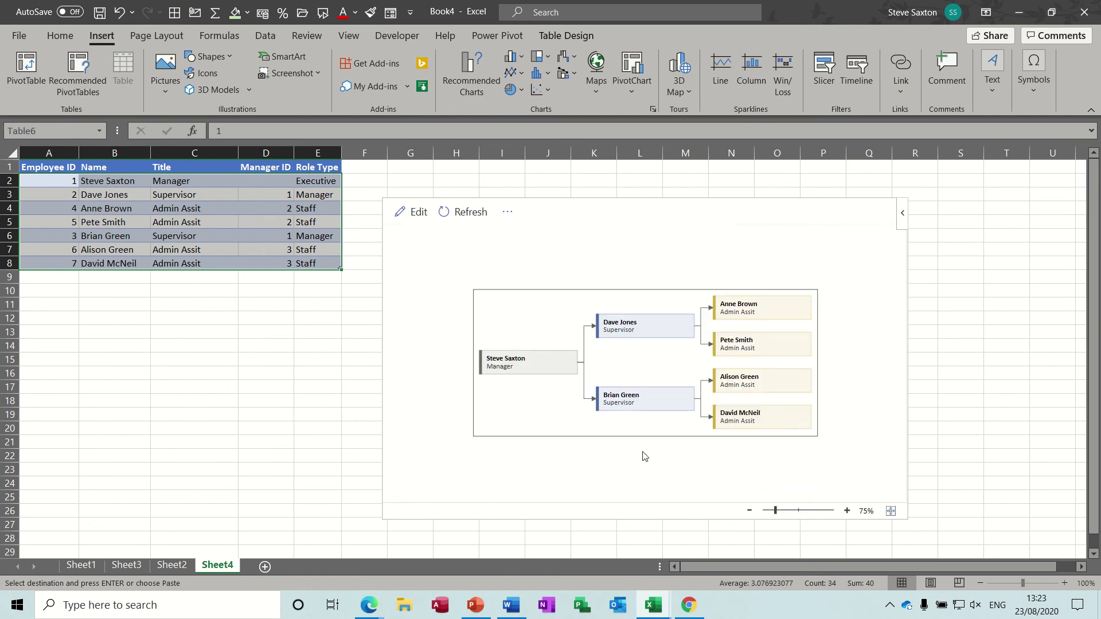
- Add row 9 with ID 8, the new employee's name, Admin Assit, manager ID 7, role Staff
key(ctrl+v)
click(54, 277)
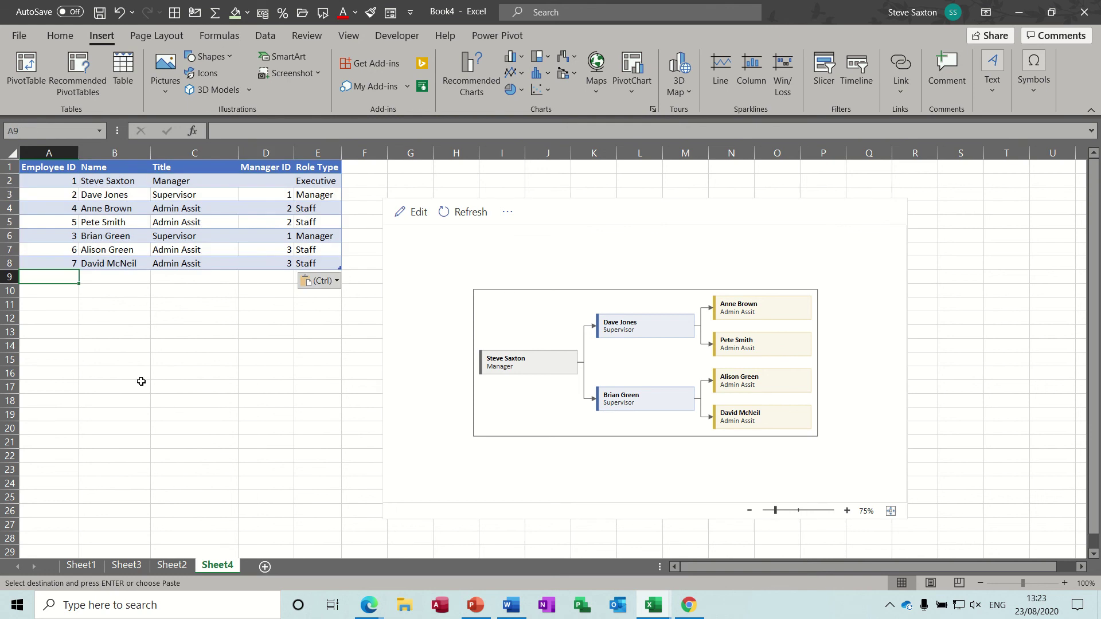
text(8)
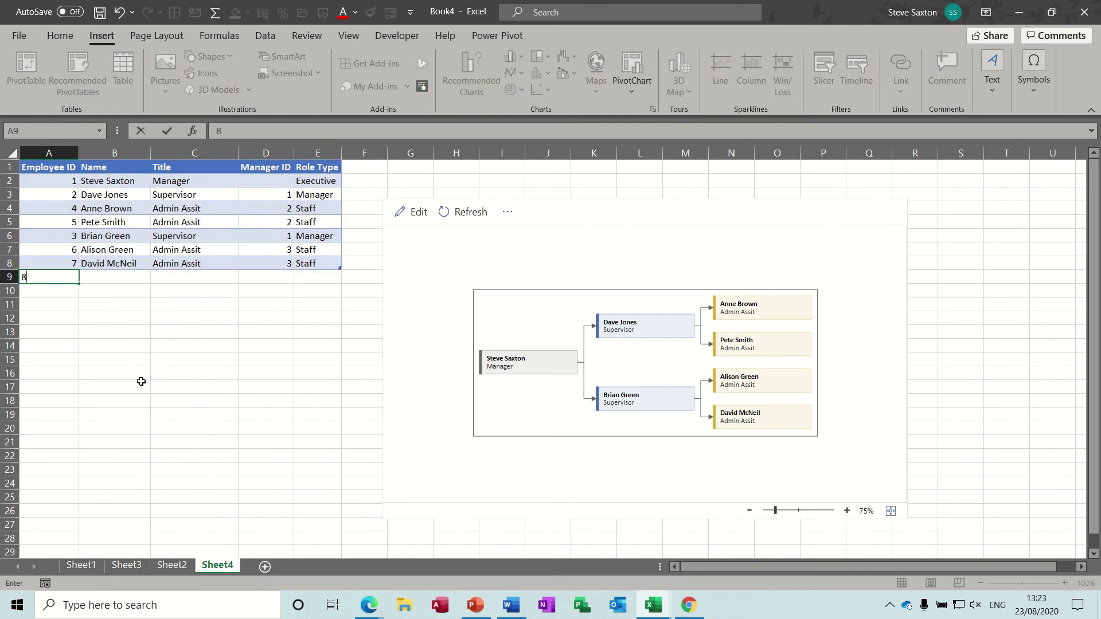
key(Tab)
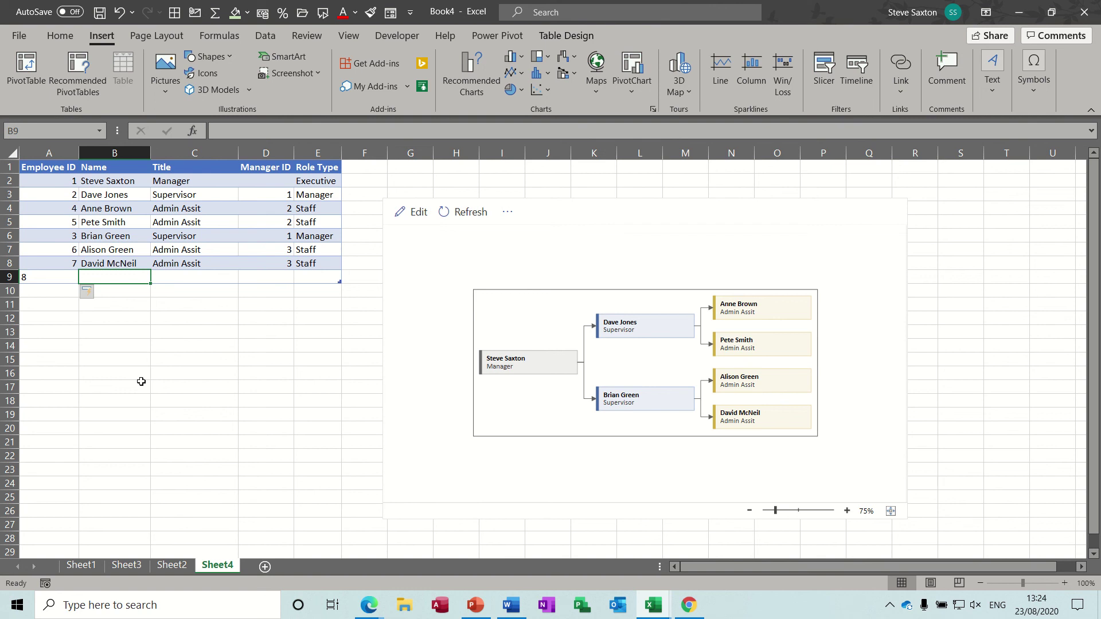
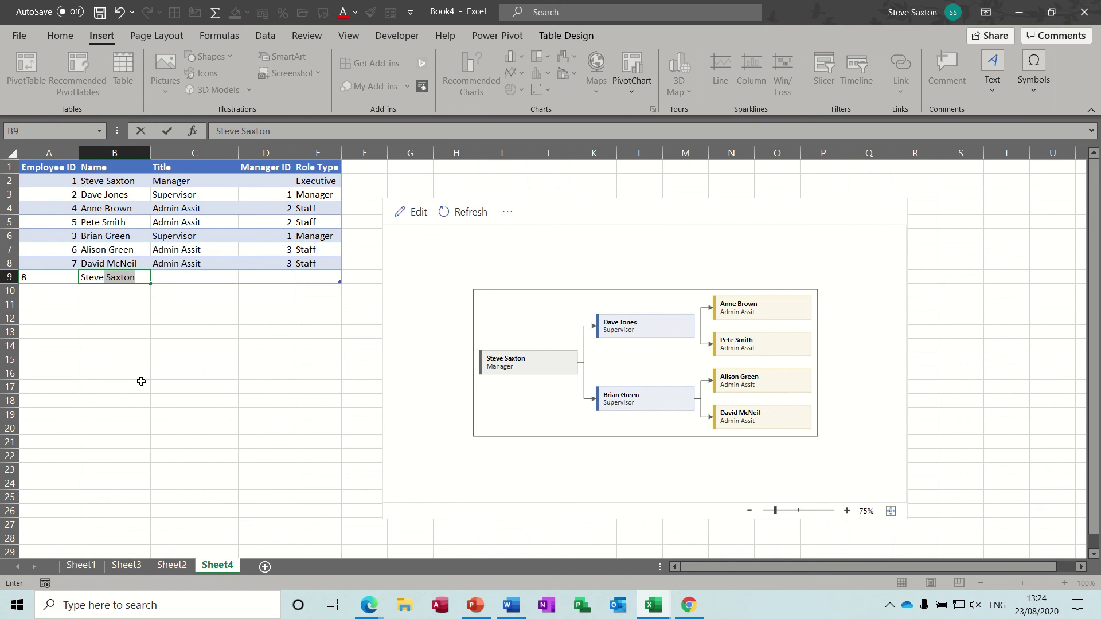
key(Tab)
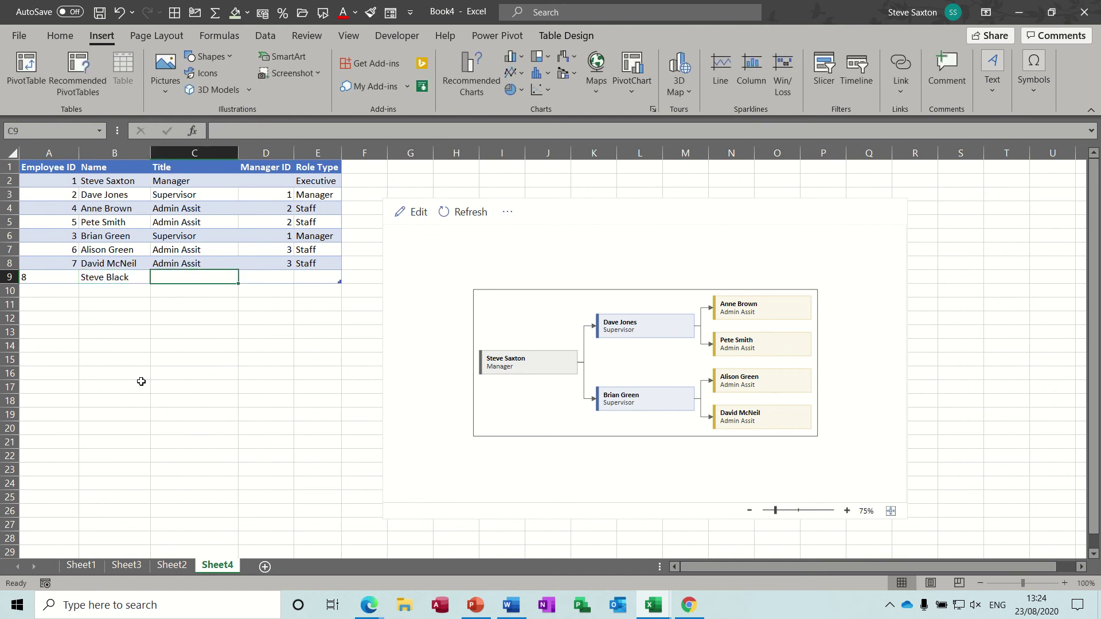
text(Admin)
key(Tab)
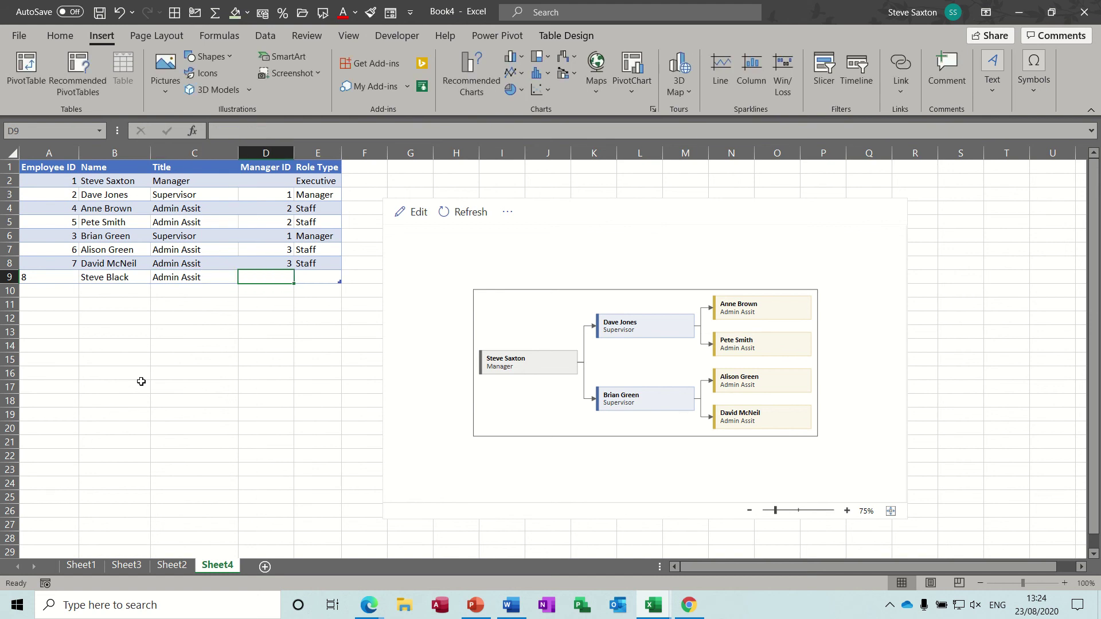
text(7)
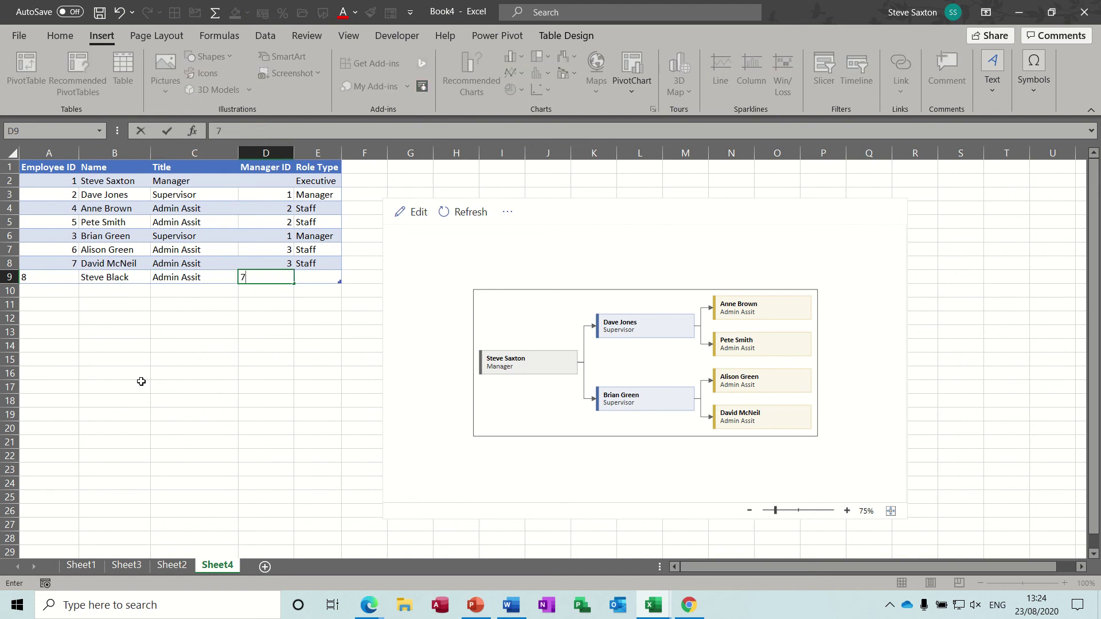
key(Tab)
text(s)
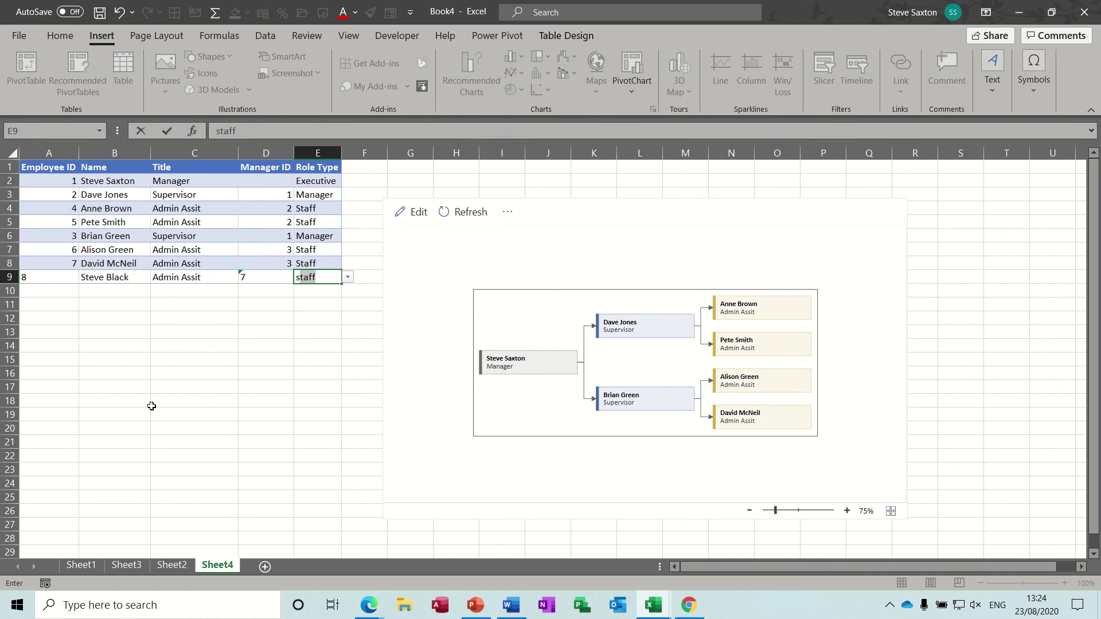
click(144, 301)
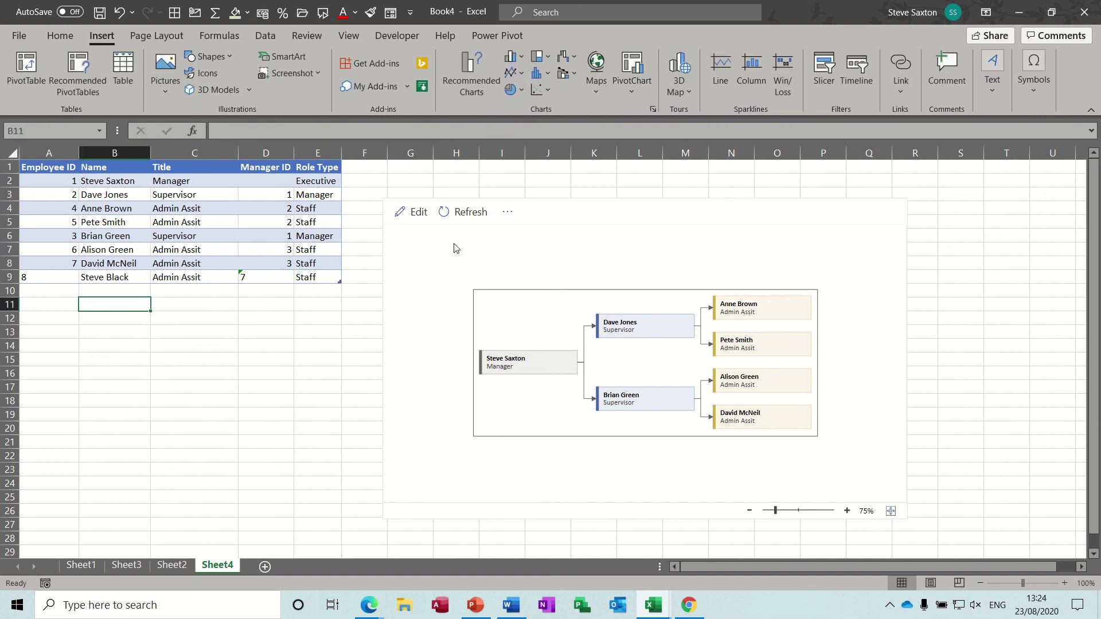
- Refresh the Visio org chart so it picks up the eighth employee row
click(468, 216)
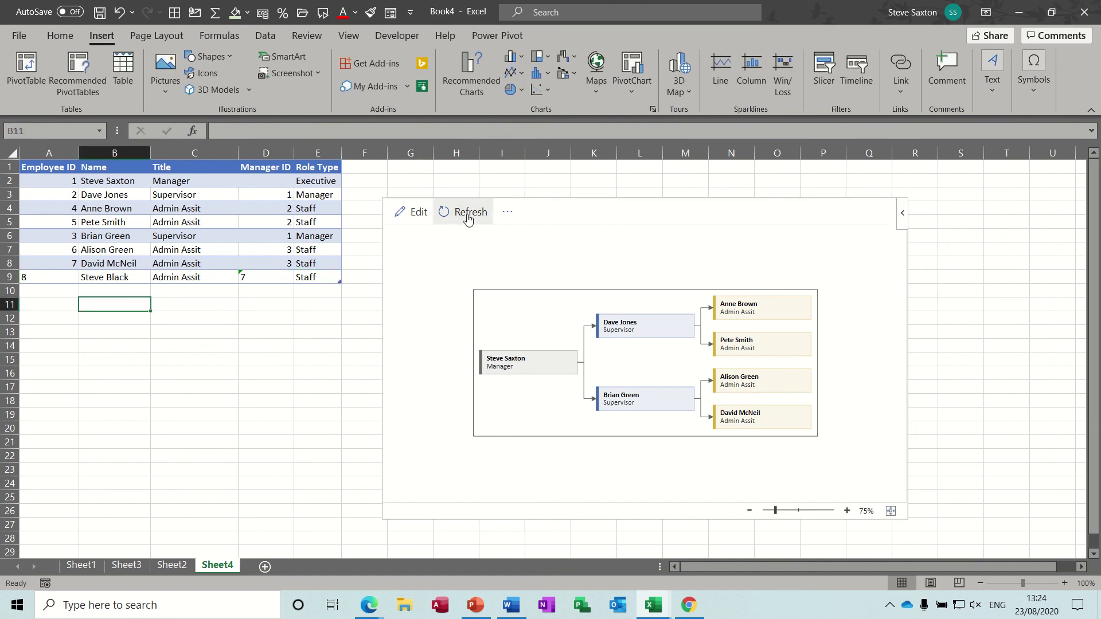